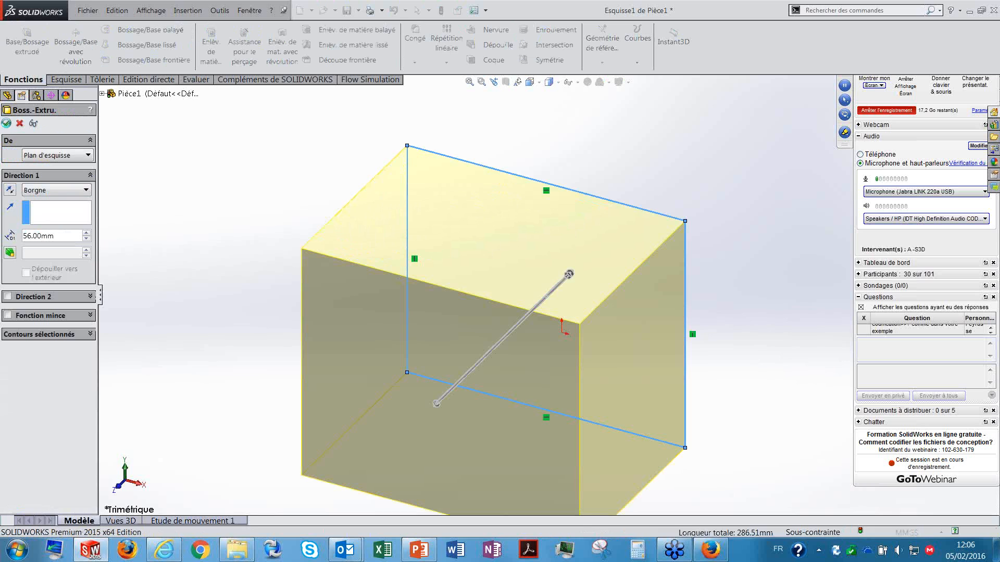
- Add a custom property named Description with the text value cube to the part
left_click(529, 83)
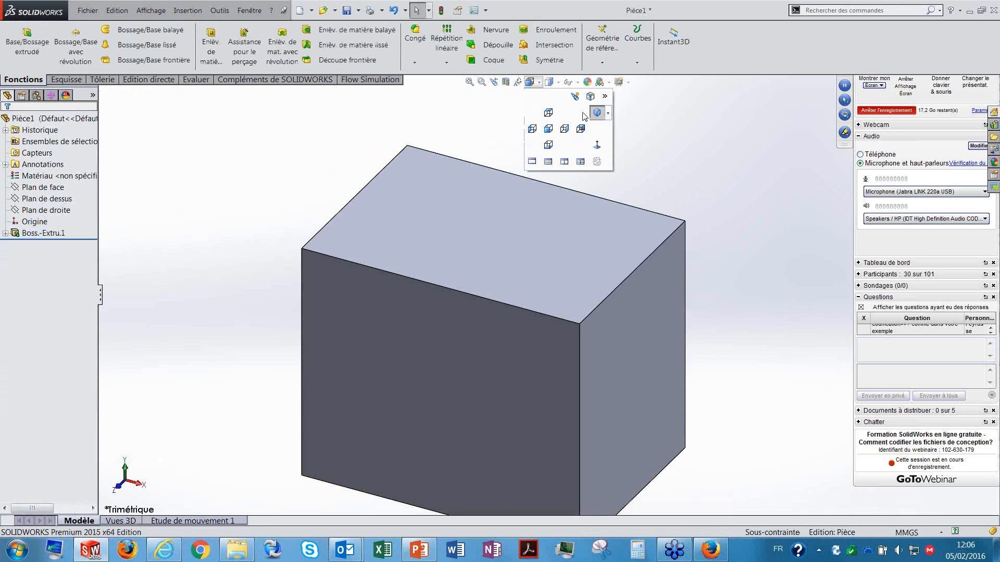
left_click(597, 115)
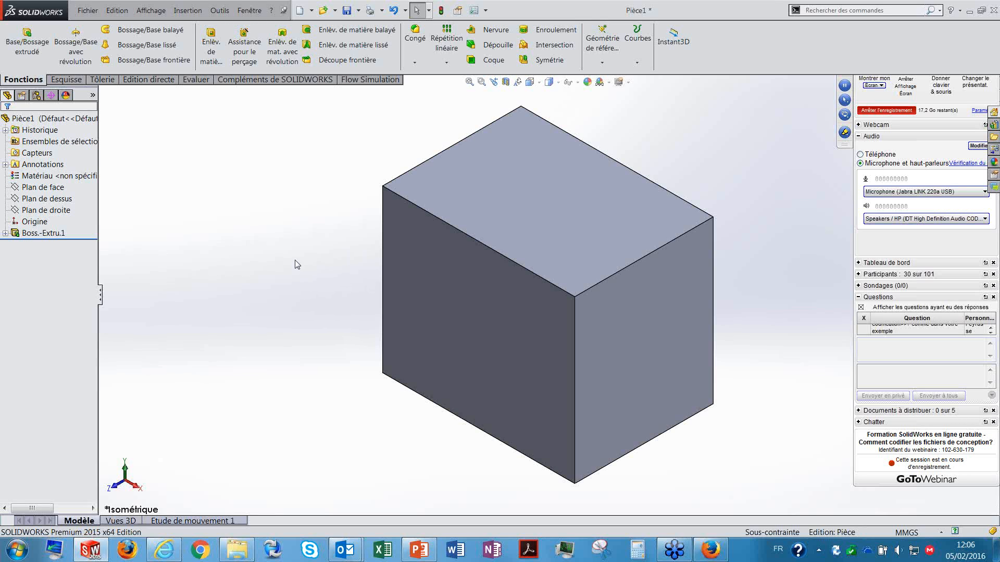
left_click(458, 13)
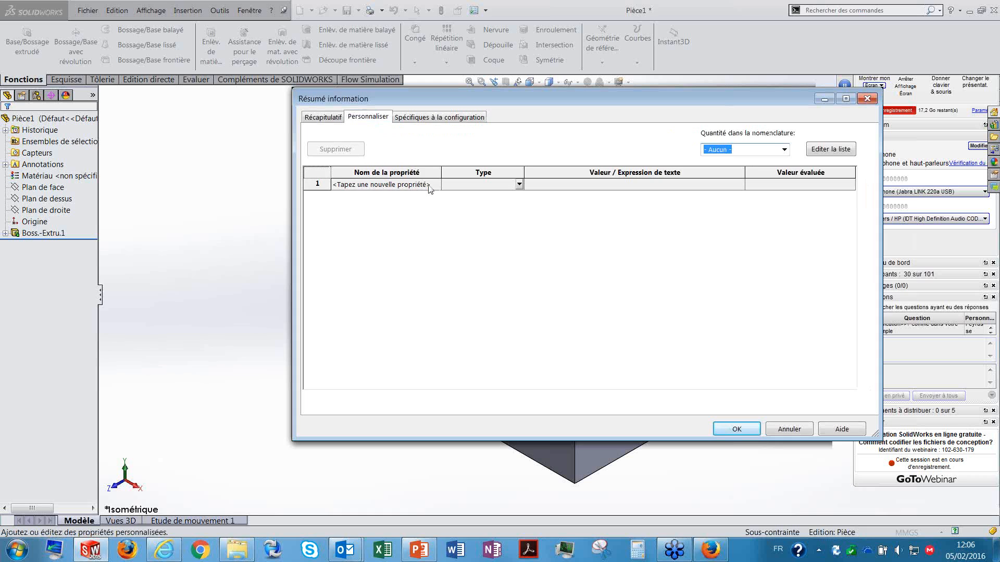
left_click(432, 186)
left_click(436, 185)
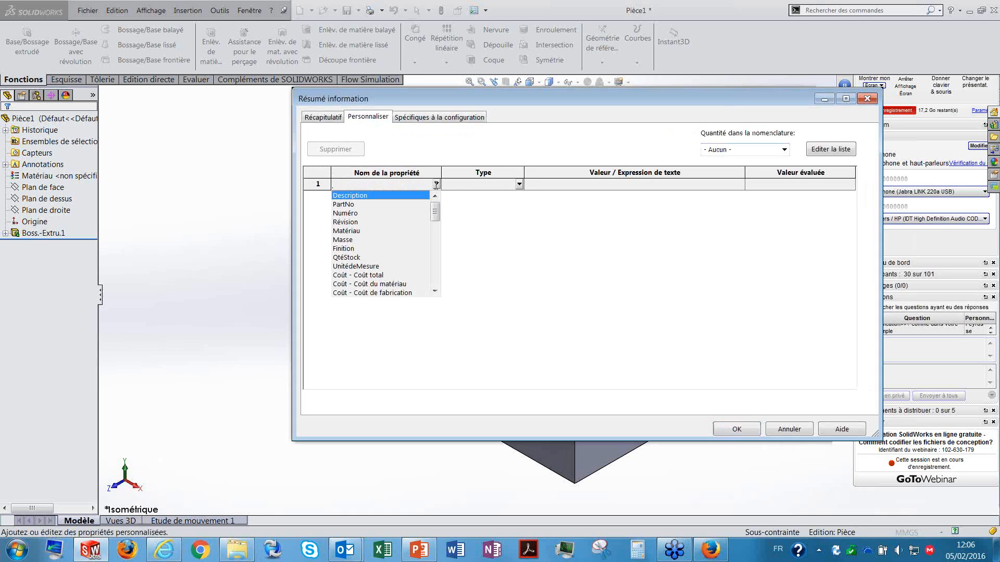
left_click(360, 196)
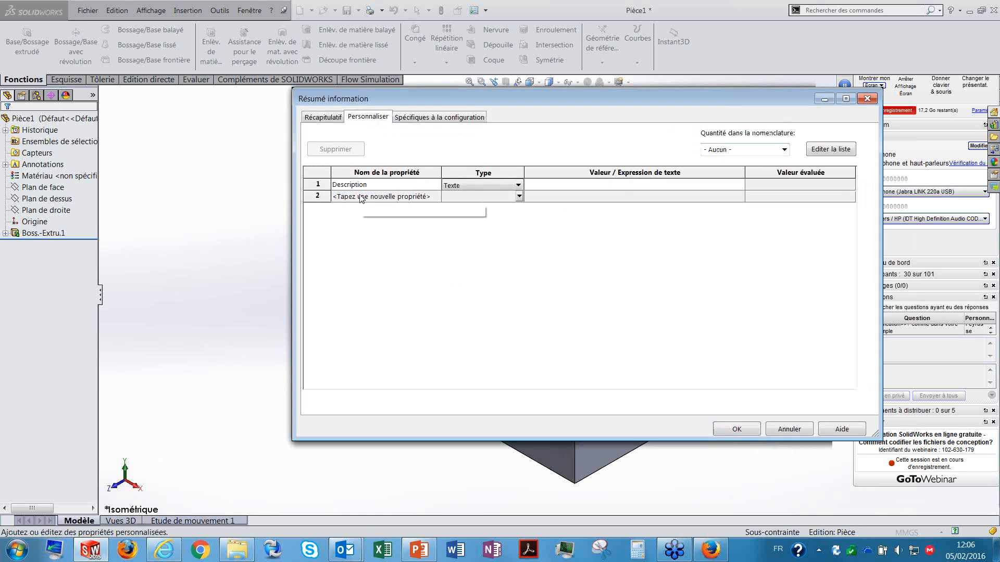
left_click(572, 184)
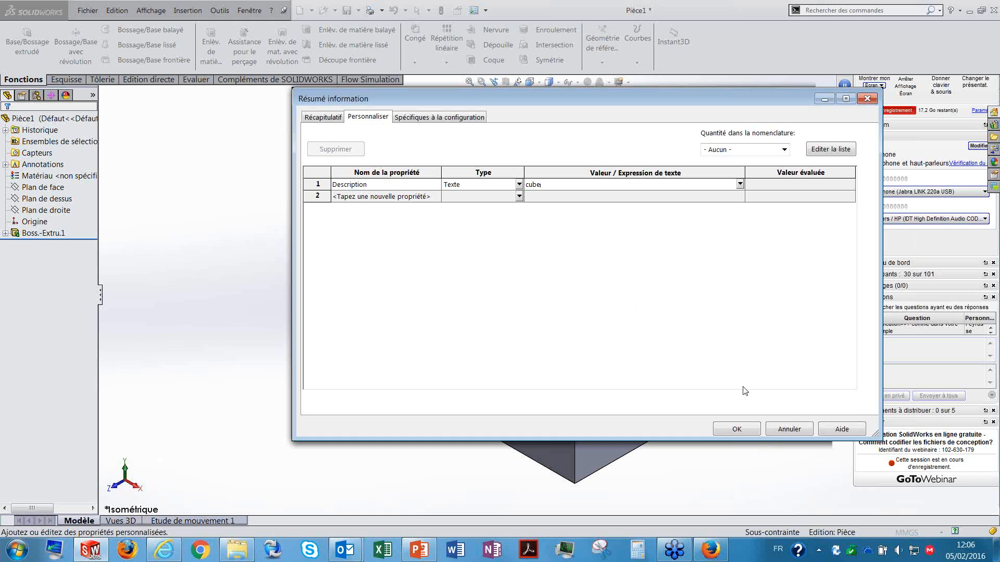
left_click(736, 430)
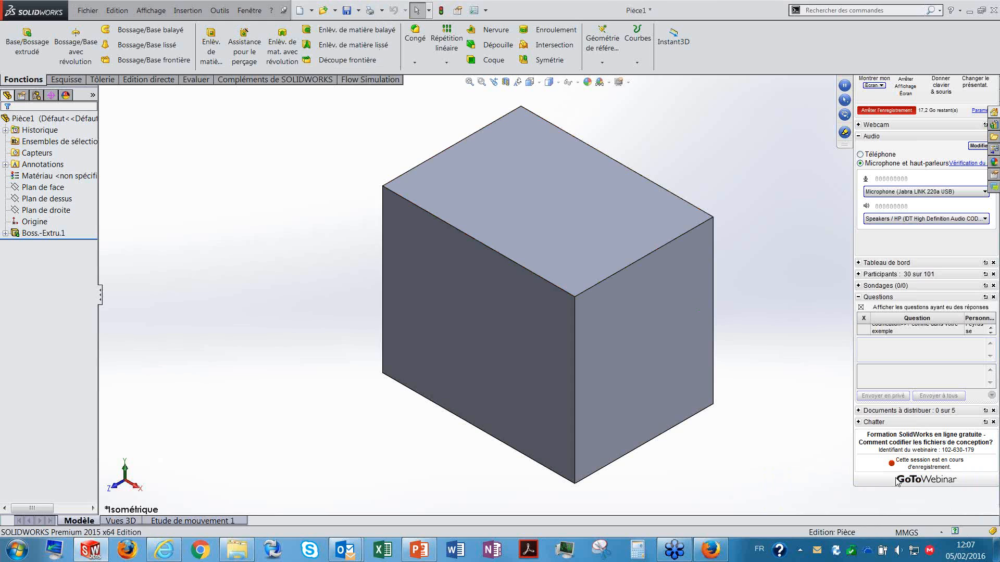
- Save the part as 0001 in a new subfolder, Nouveau dossier (3), of the SW folder
left_click(347, 11)
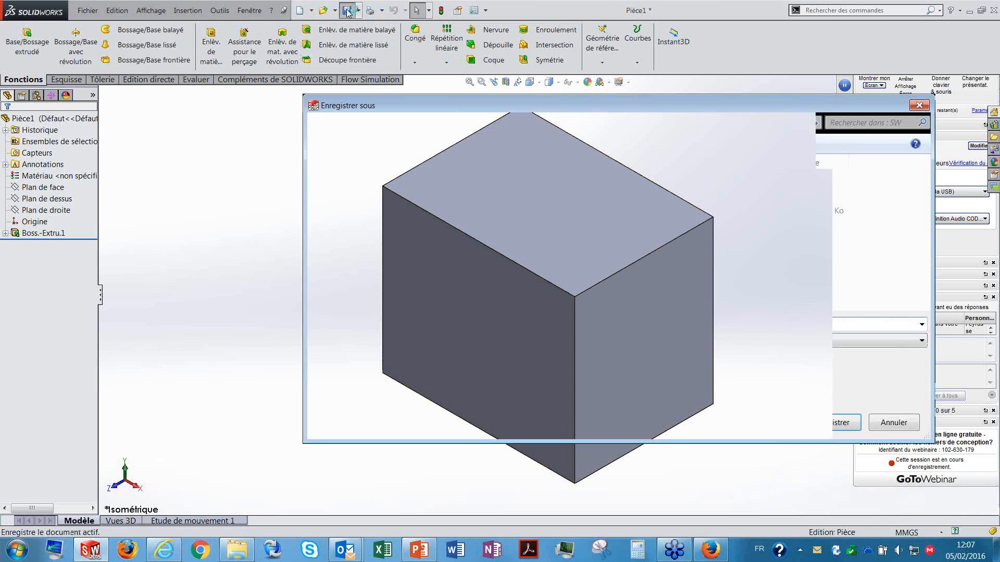
left_click_drag(539, 99, 338, 96)
left_click(205, 143)
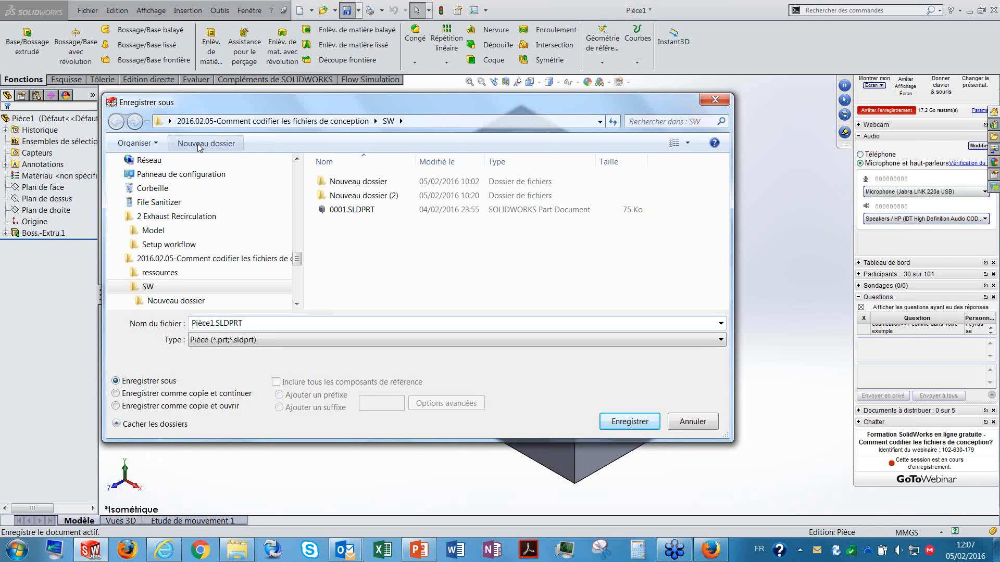
key("Return")
double_click(325, 214)
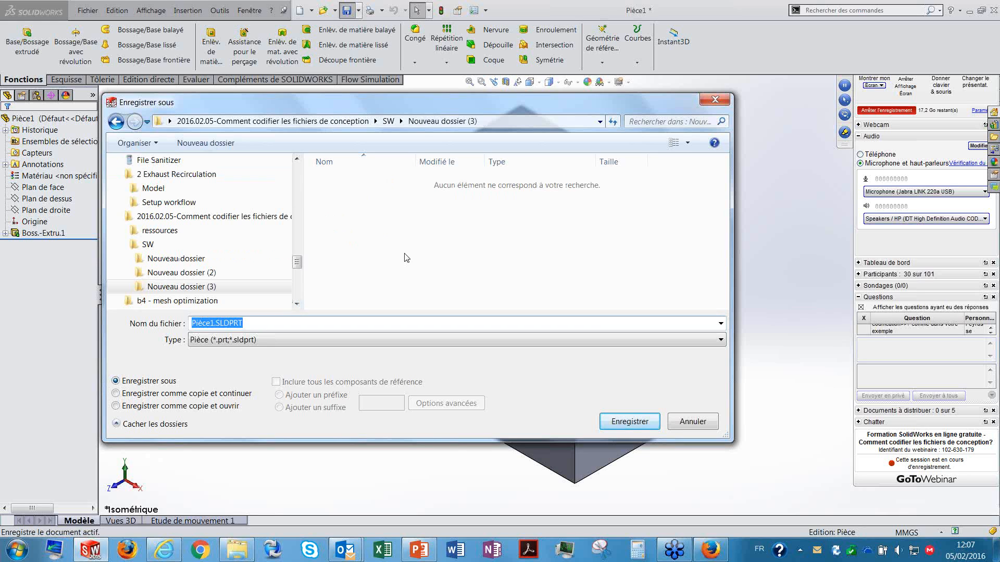
type("0001")
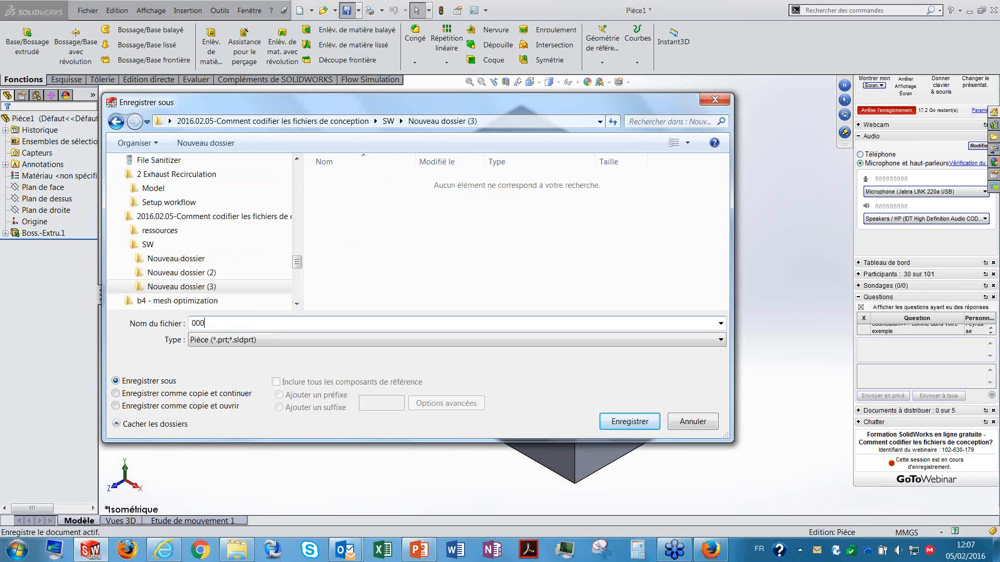
left_click(638, 424)
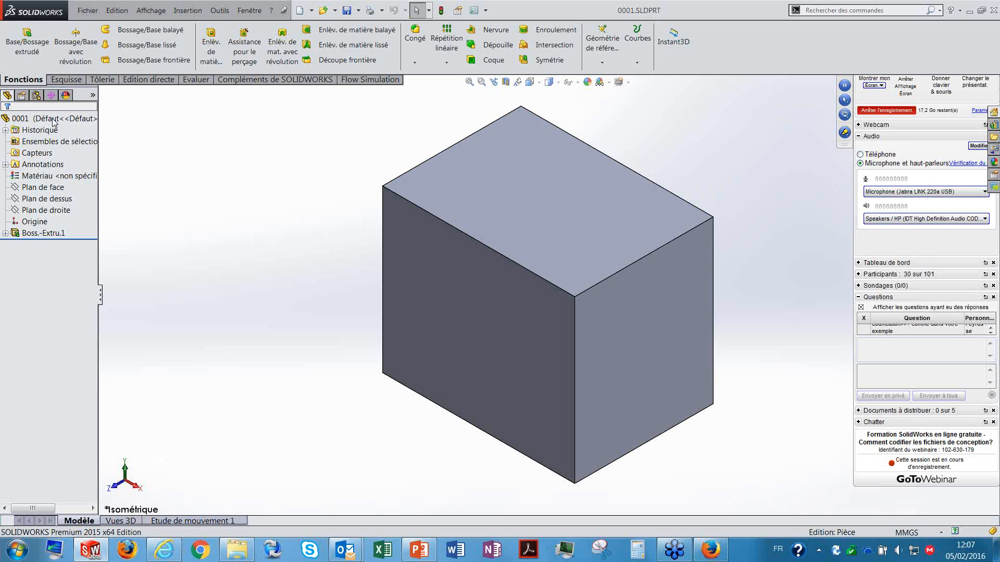
- Turn on component descriptions in the part's feature tree display and widen the tree area
right_click(54, 122)
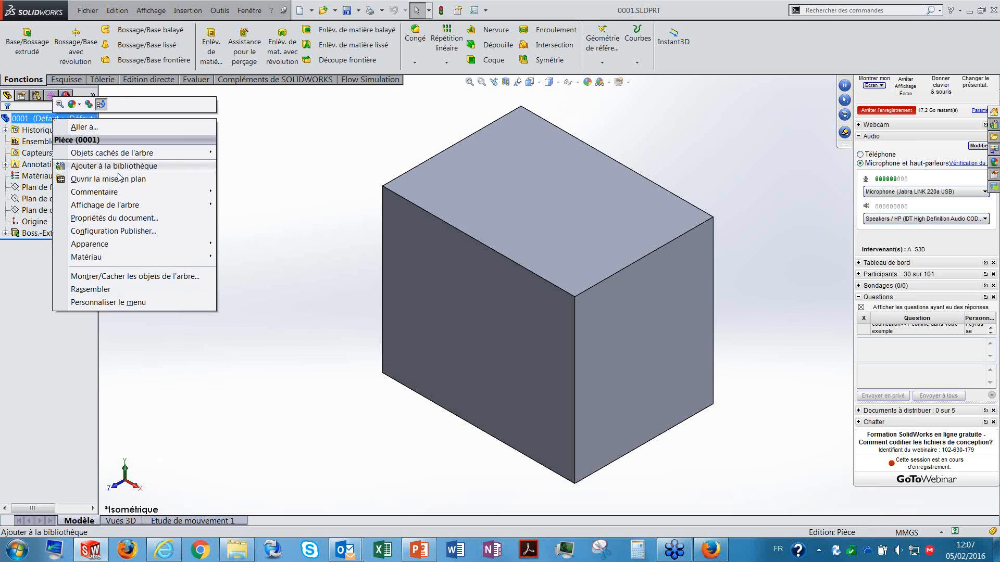
mouse_move(133, 209)
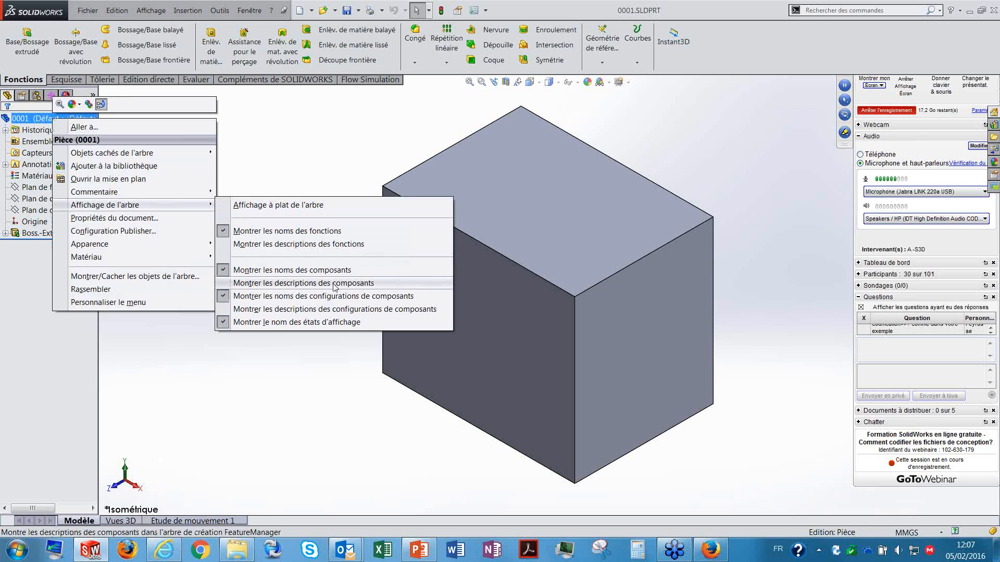
left_click(386, 283)
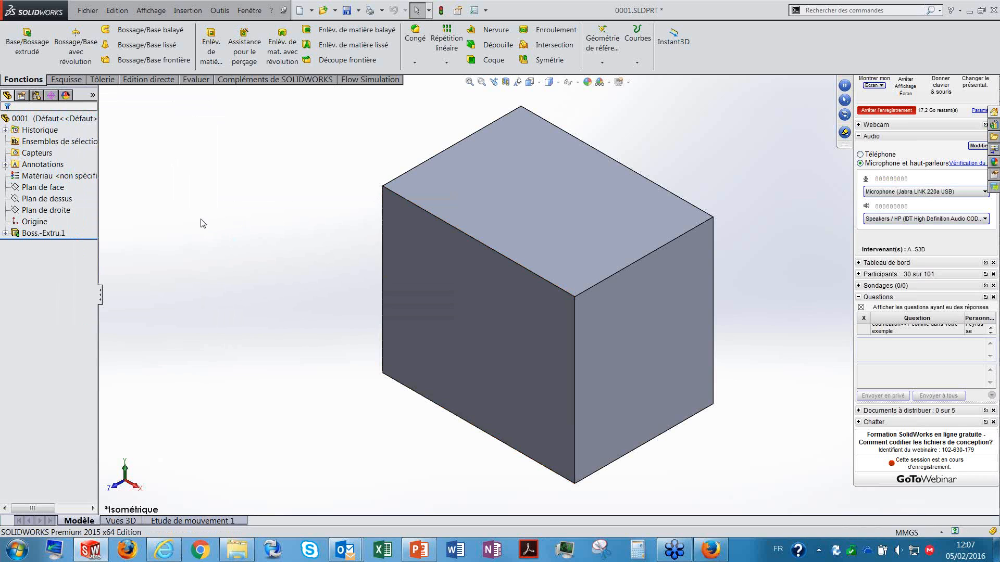
left_click_drag(101, 302, 157, 308)
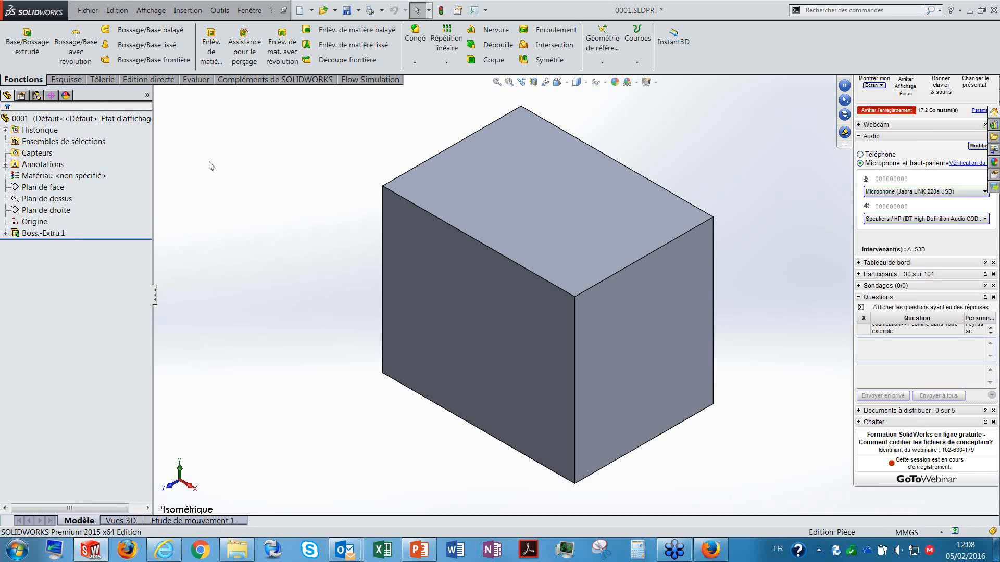
- Try to open 0001.SLDPRT from the SW folder while the new 0001 part is open, declining to show the open document
left_click(249, 11)
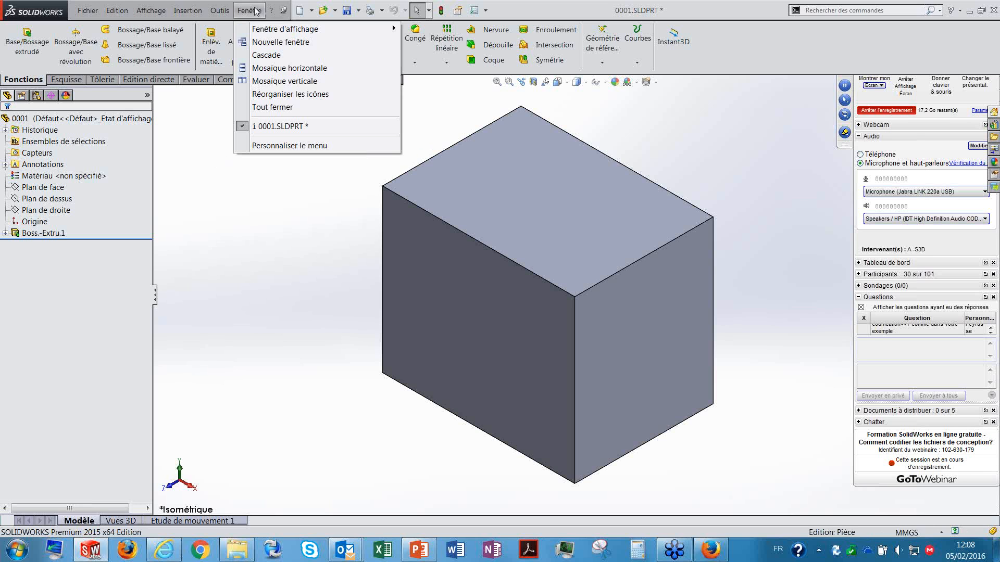
left_click(76, 10)
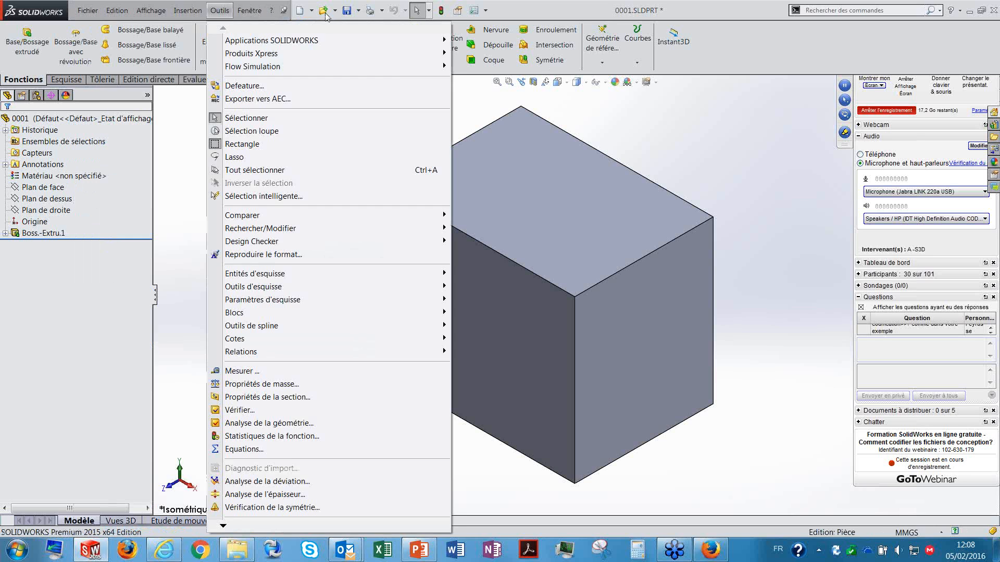
left_click(323, 11)
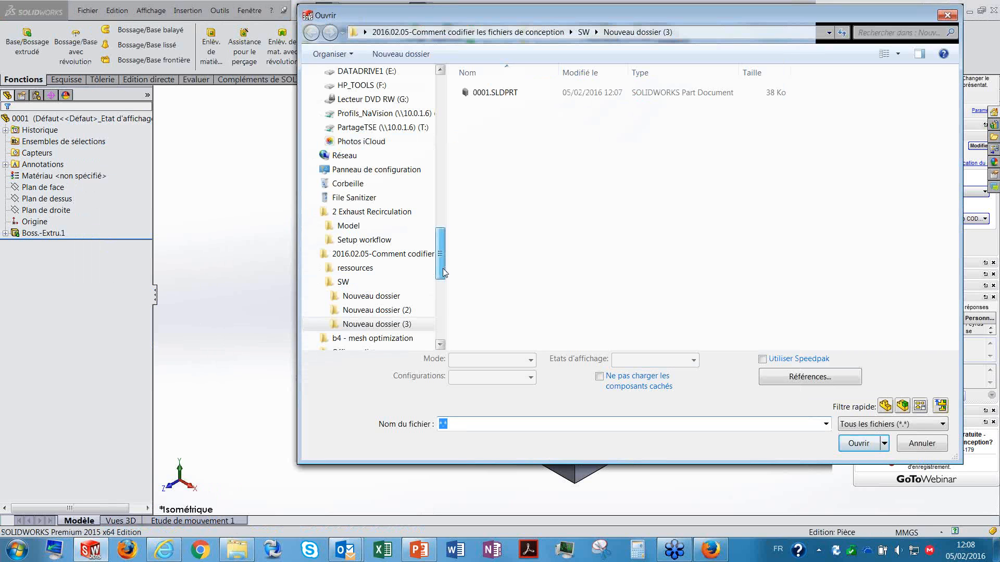
scroll(440, 268, "down", 3)
left_click(382, 169)
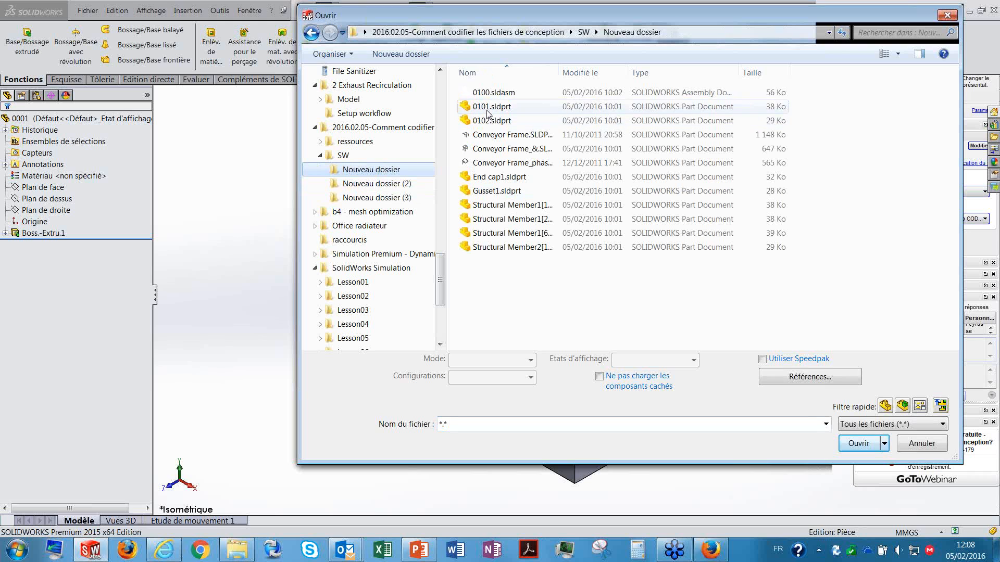
left_click(344, 155)
left_click(495, 150)
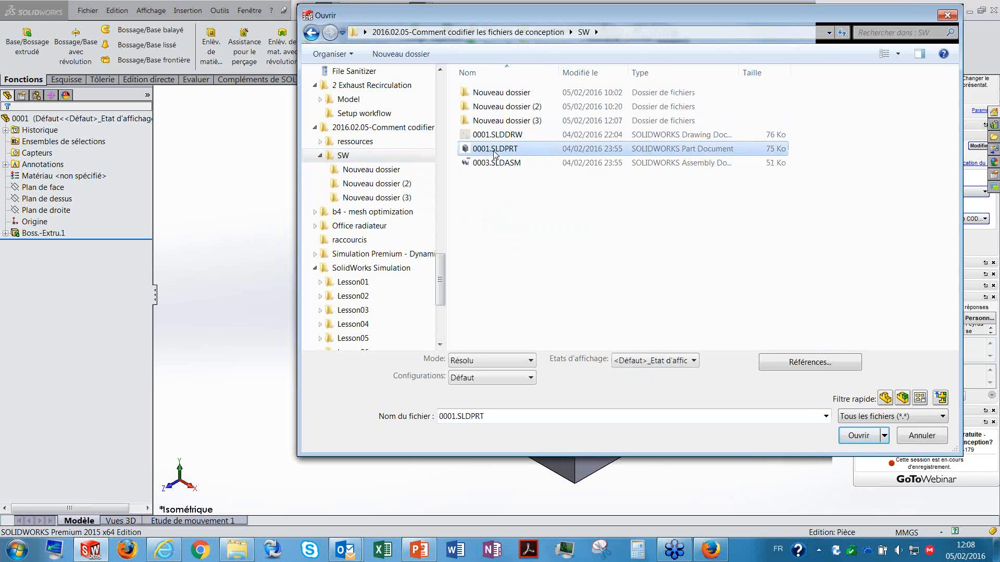
left_click_drag(665, 21, 408, 35)
left_click(606, 448)
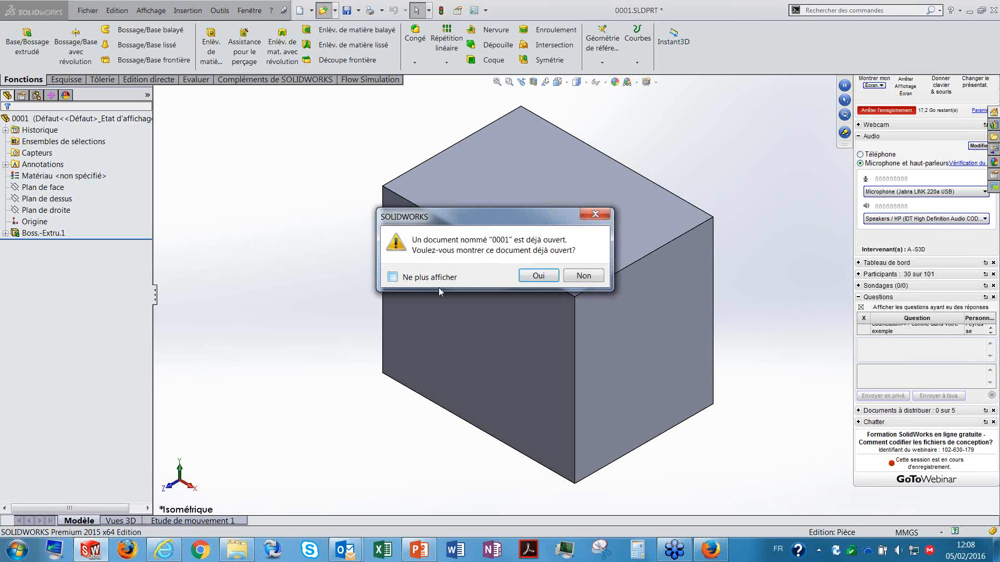
left_click(576, 280)
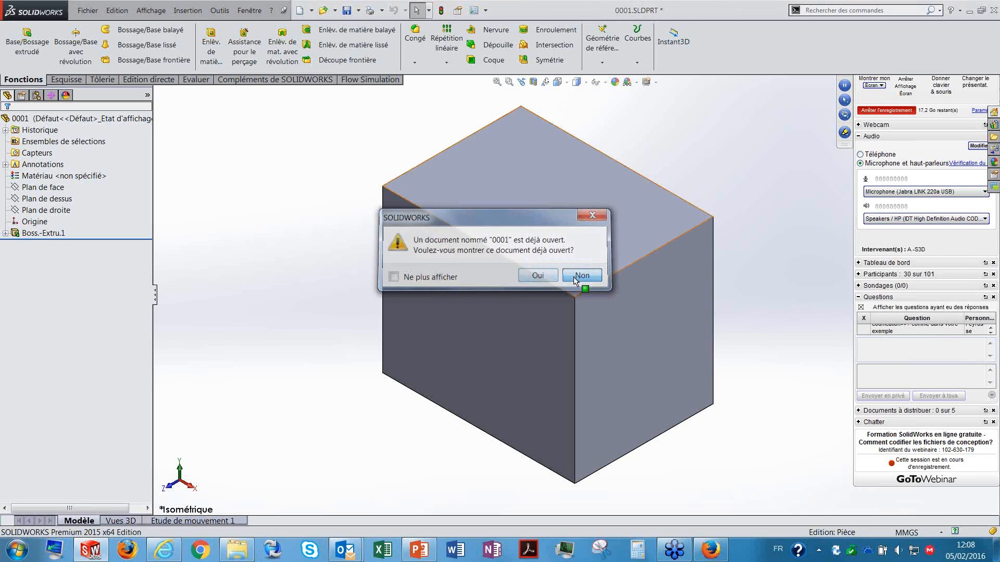
- Save the new 0001 part and close it
left_click(348, 10)
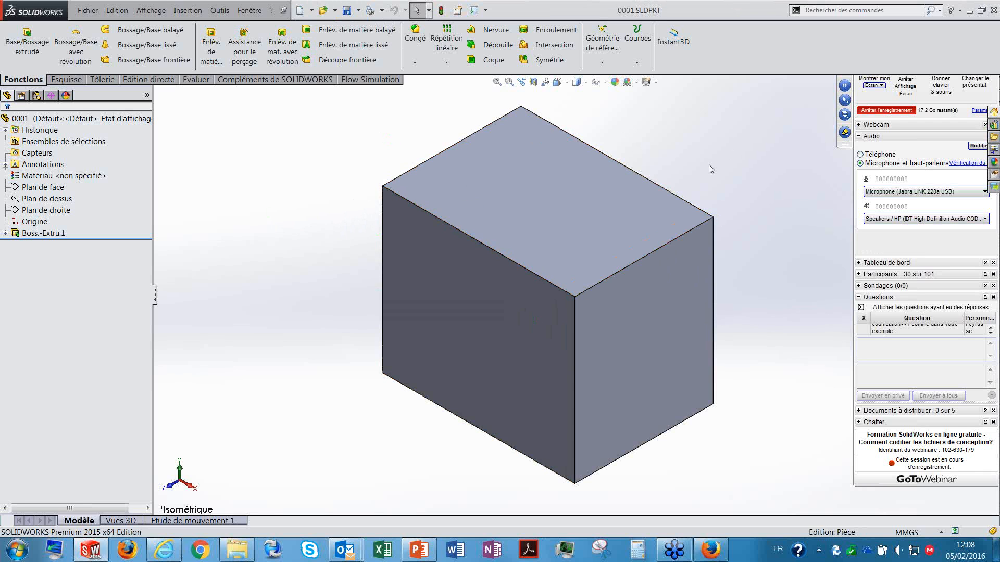
double_click(748, 12)
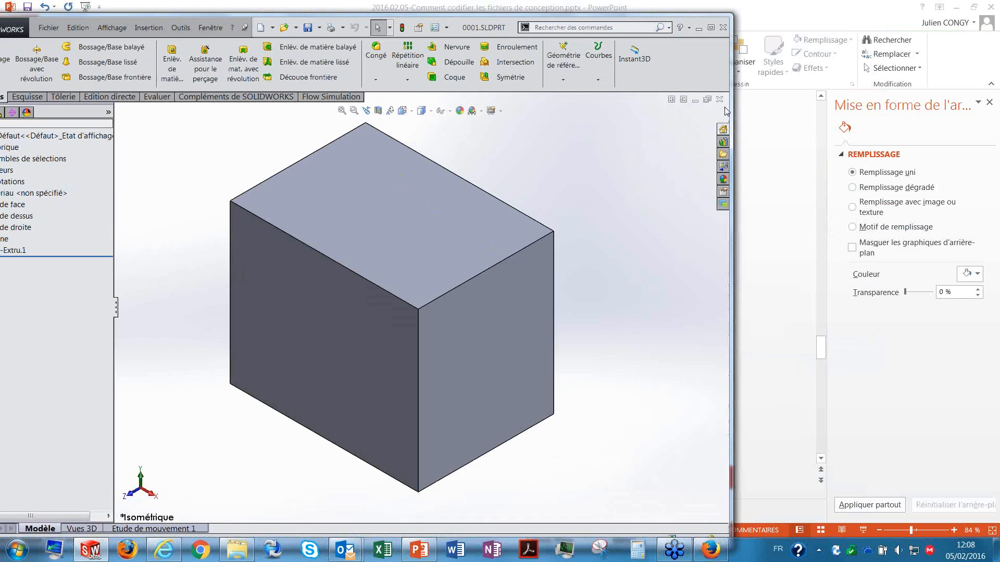
left_click(720, 100)
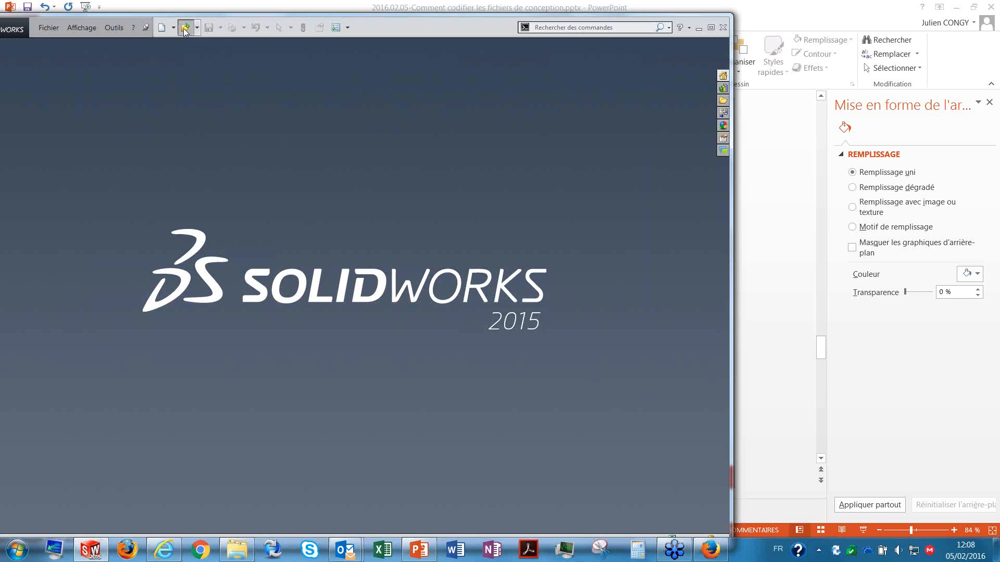
- Open the part 0001.SLDPRT from the SW folder in a maximized window and show its feature tree
key("ctrl+o")
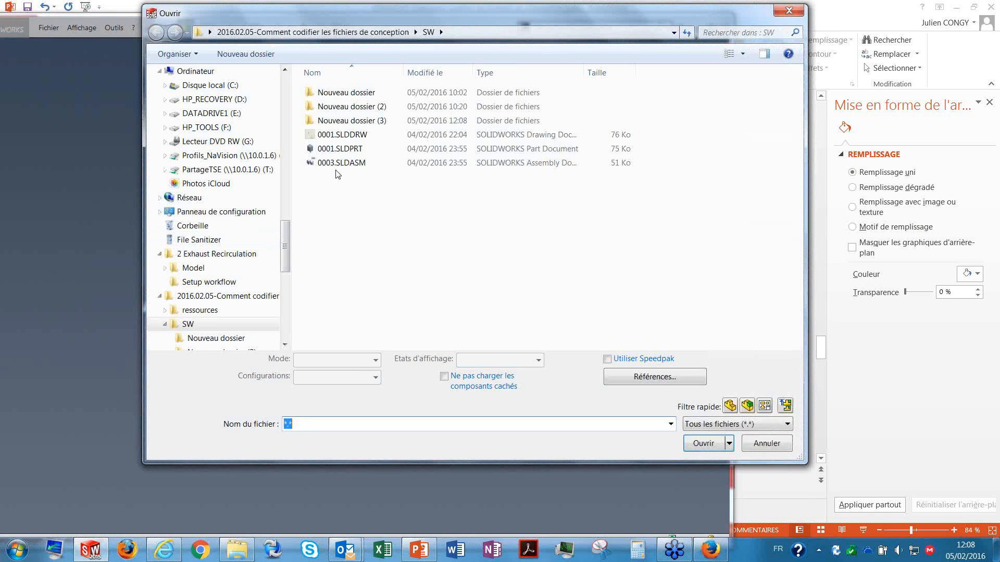
left_click(339, 149)
left_click(703, 441)
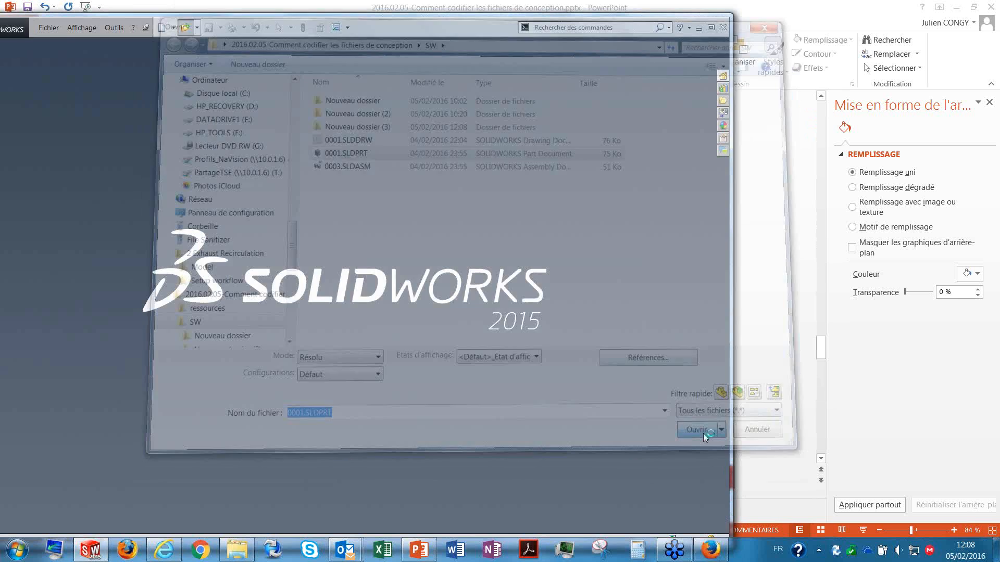
left_click(711, 27)
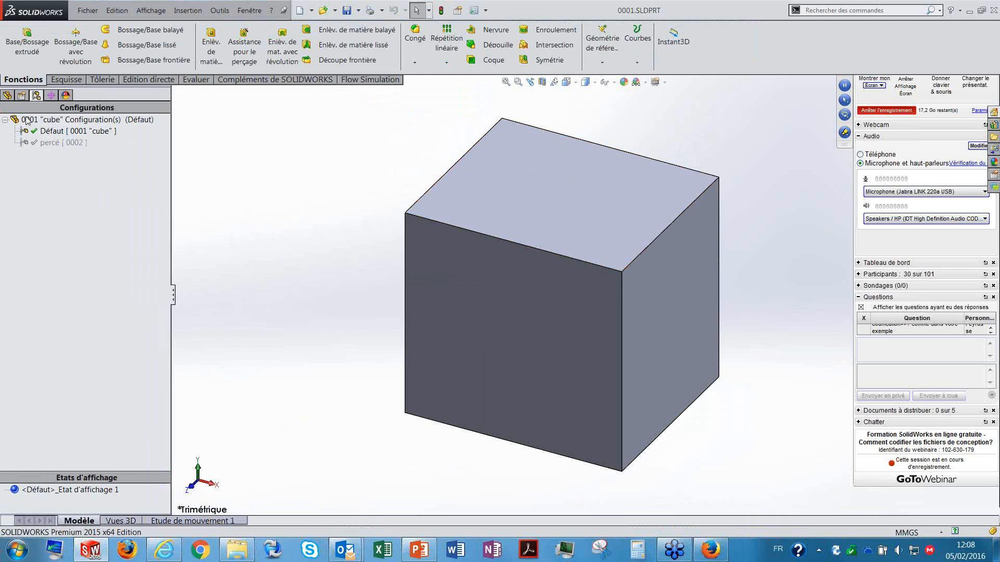
left_click(8, 96)
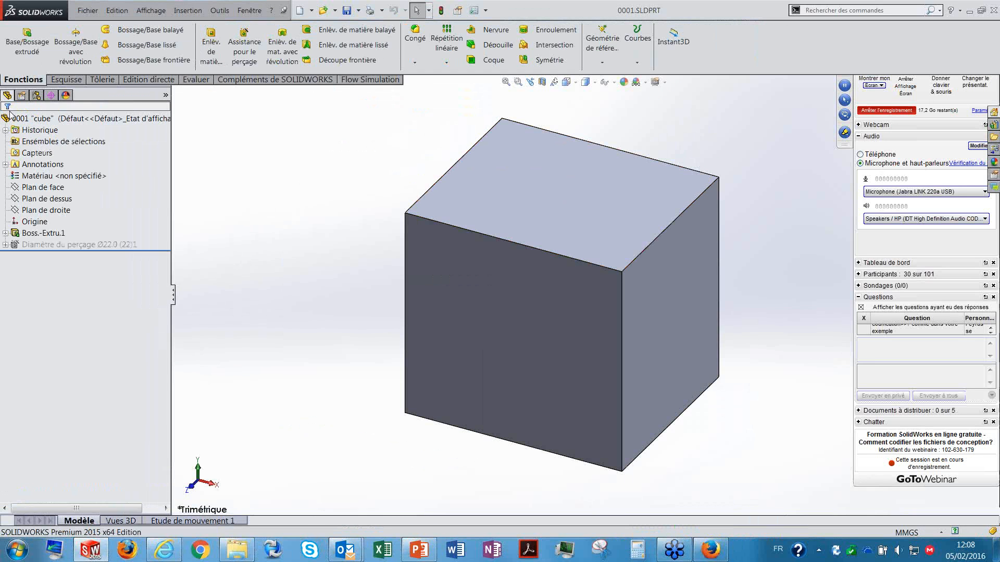
right_click(39, 120)
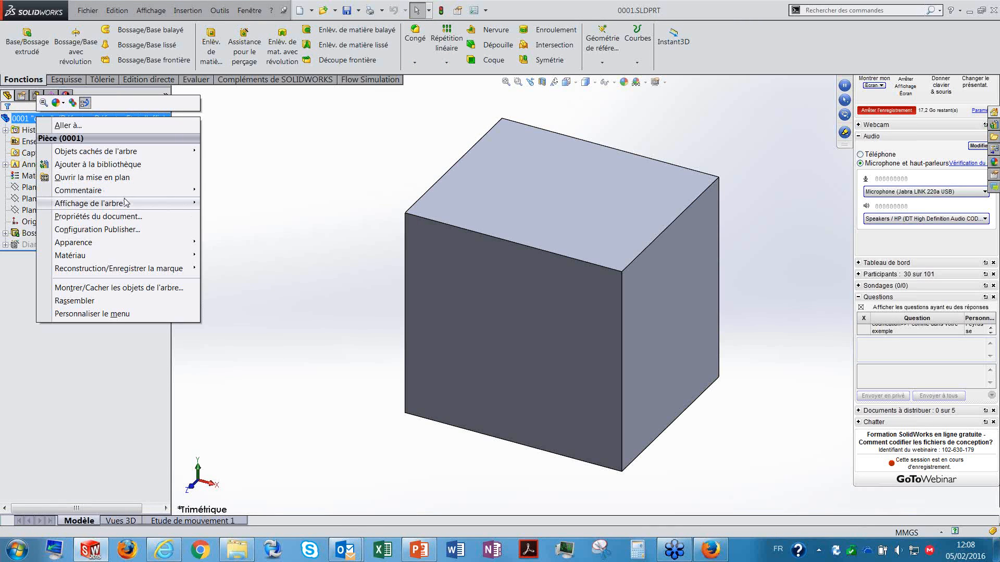
left_click(305, 133)
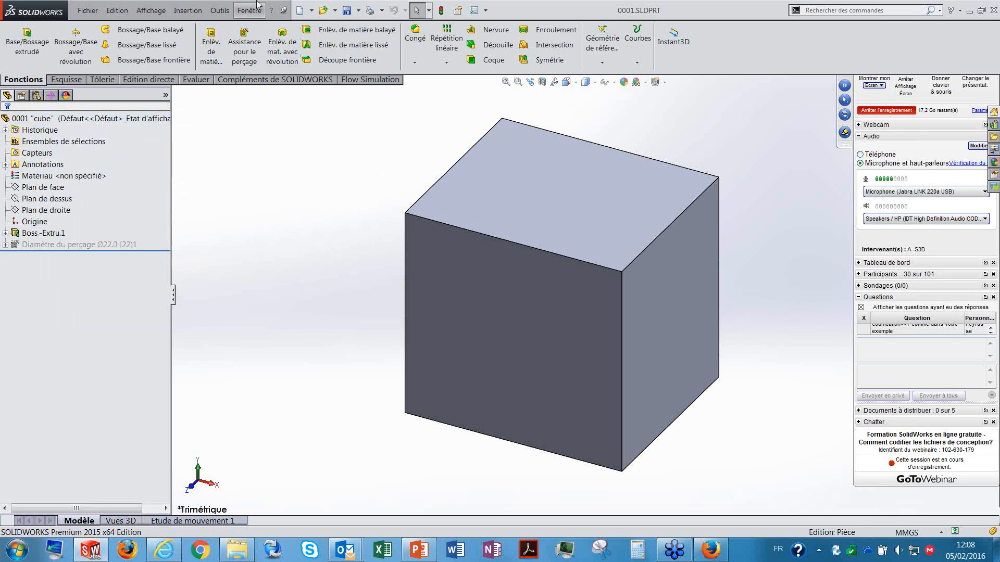
left_click(244, 10)
left_click(282, 216)
- Open the assembly 0003.SLDASM from the SW folder
left_click(323, 10)
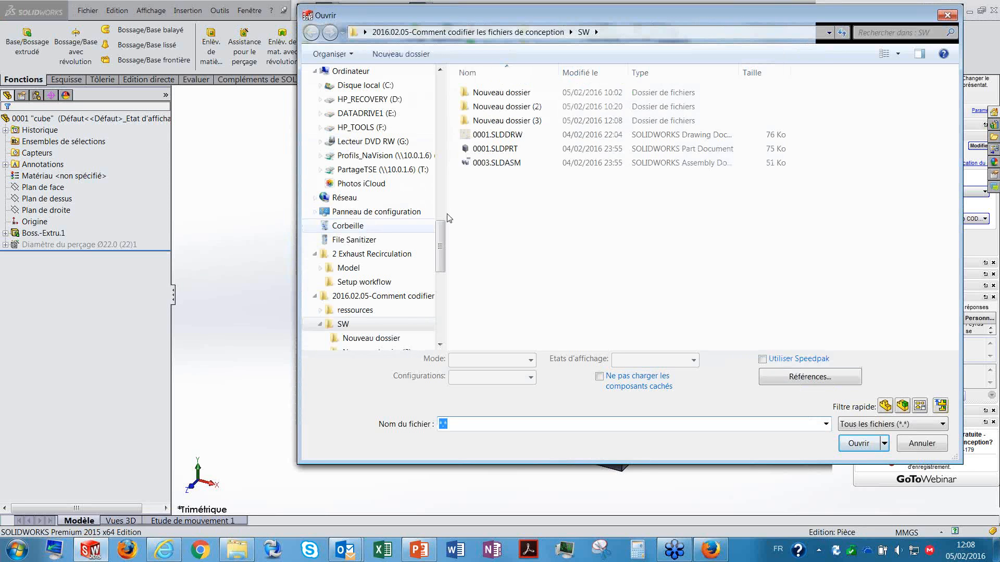
left_click(500, 162)
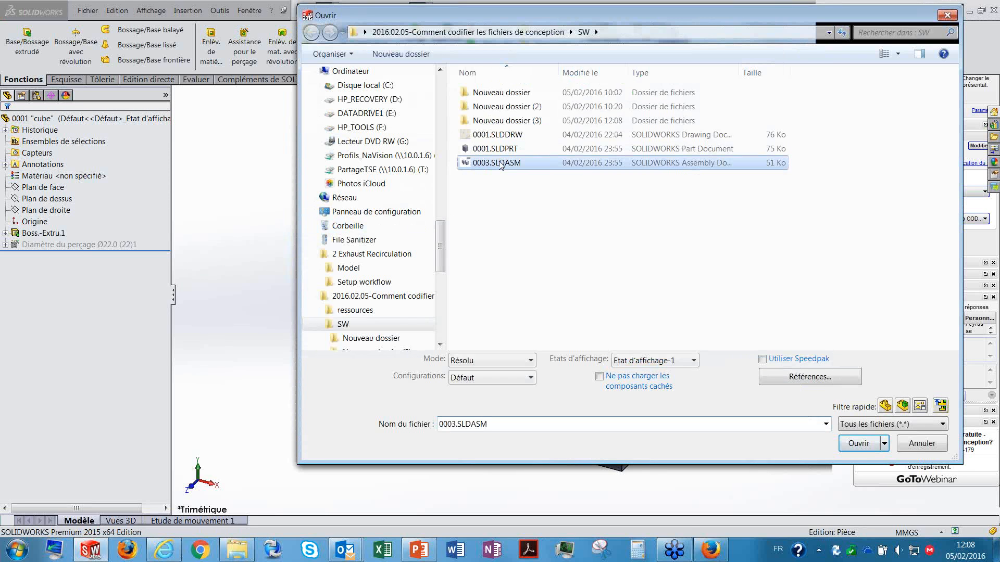
left_click(844, 447)
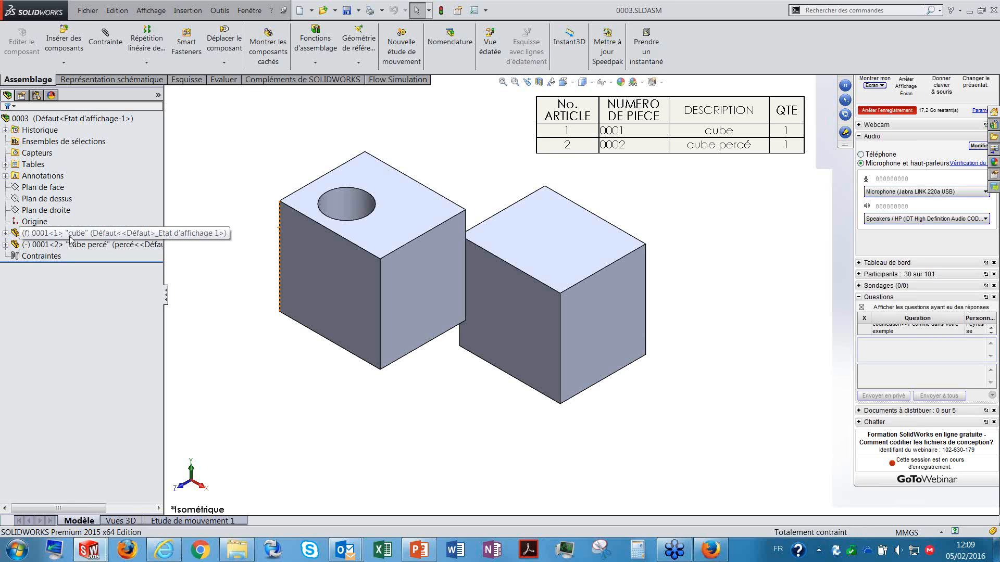
- Review the tree display options for the top-level assembly 0003, including the component descriptions setting
right_click(96, 123)
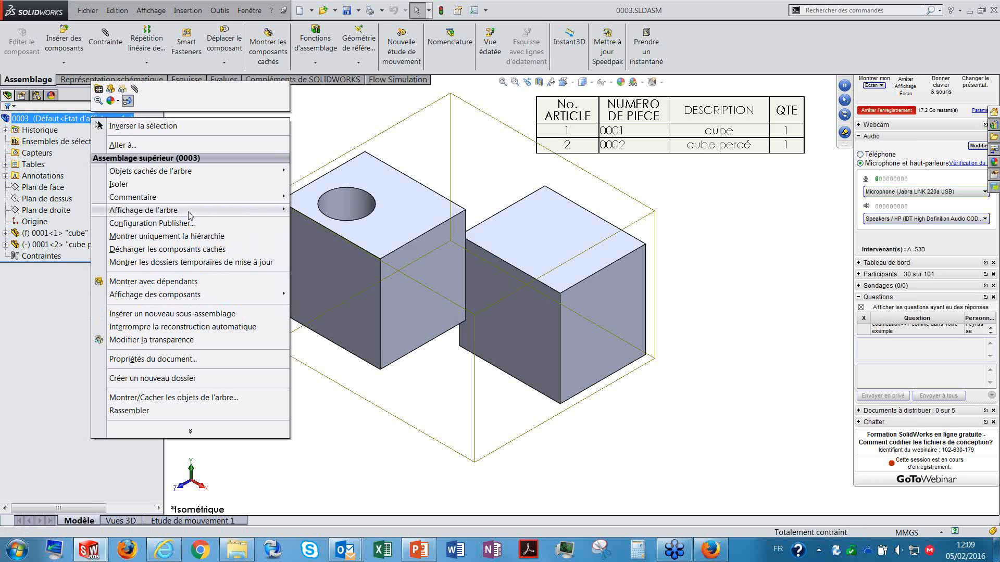
mouse_move(190, 216)
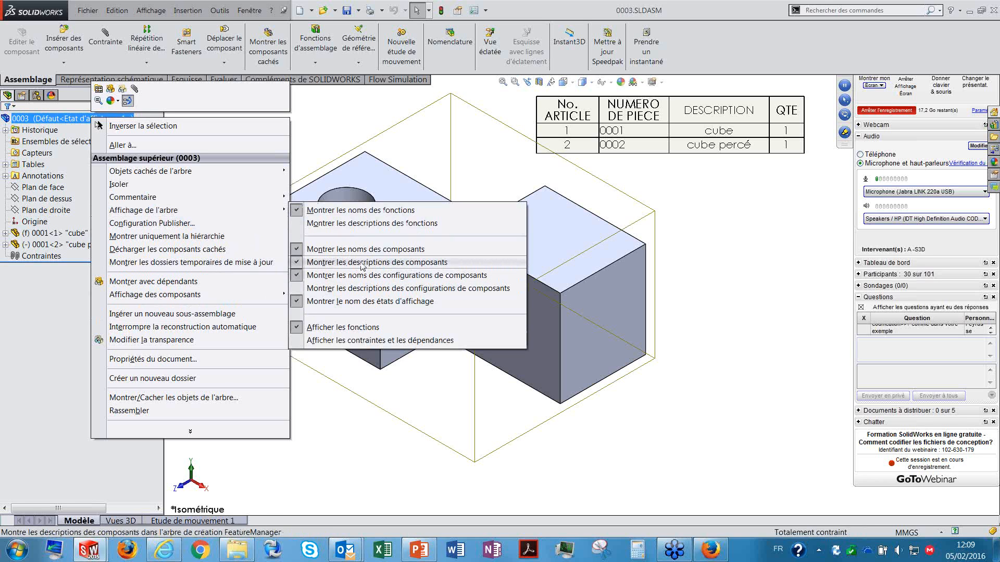
left_click(437, 155)
left_click(389, 127)
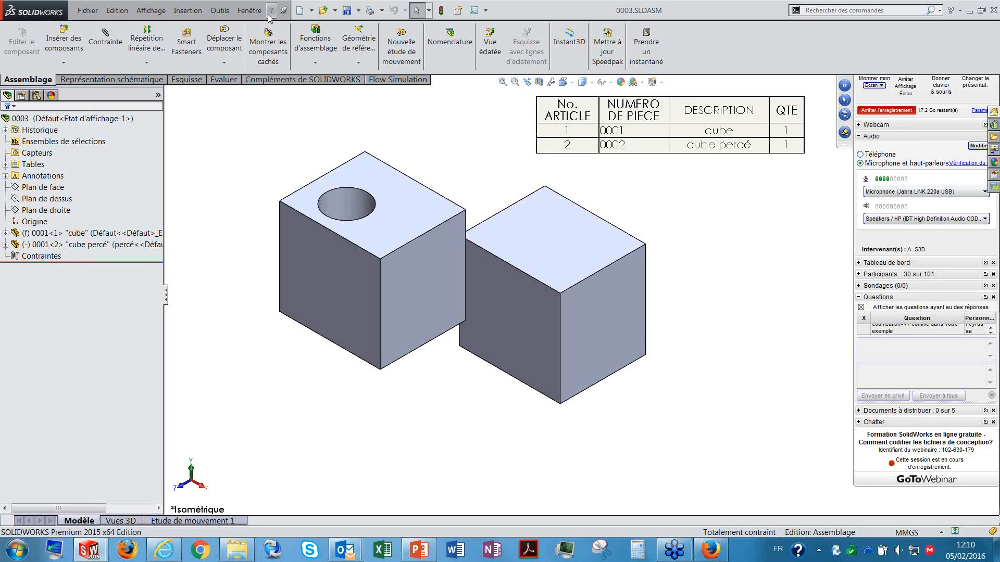
- Open the cube part 0001 from the assembly and open its associated drawing
left_click(250, 11)
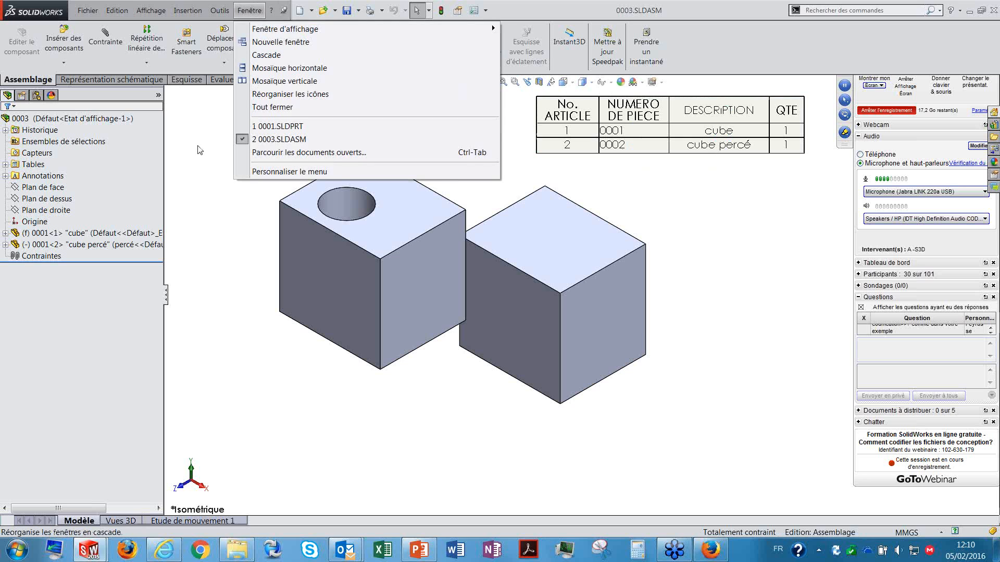
left_click(198, 162)
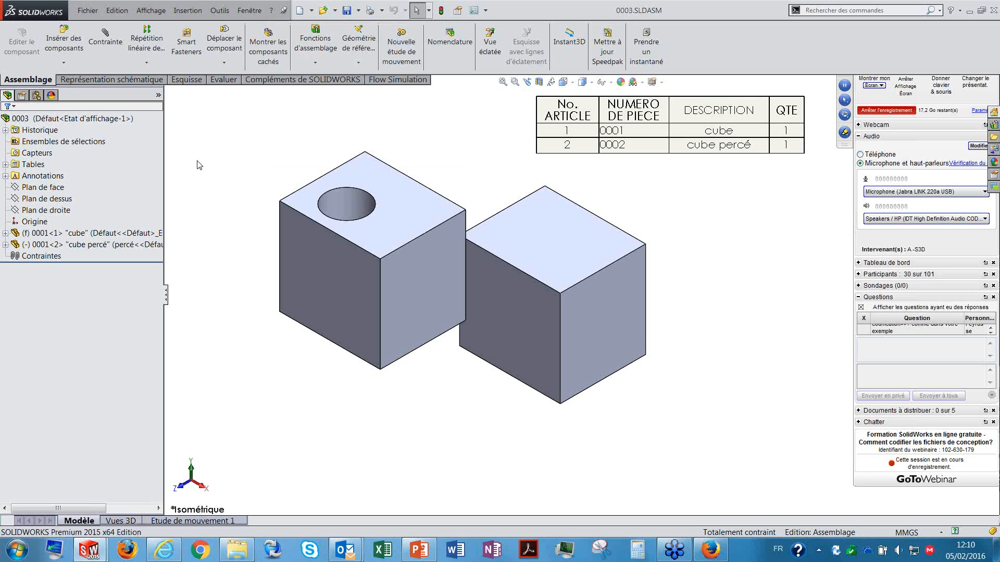
left_click(591, 252)
left_click(619, 194)
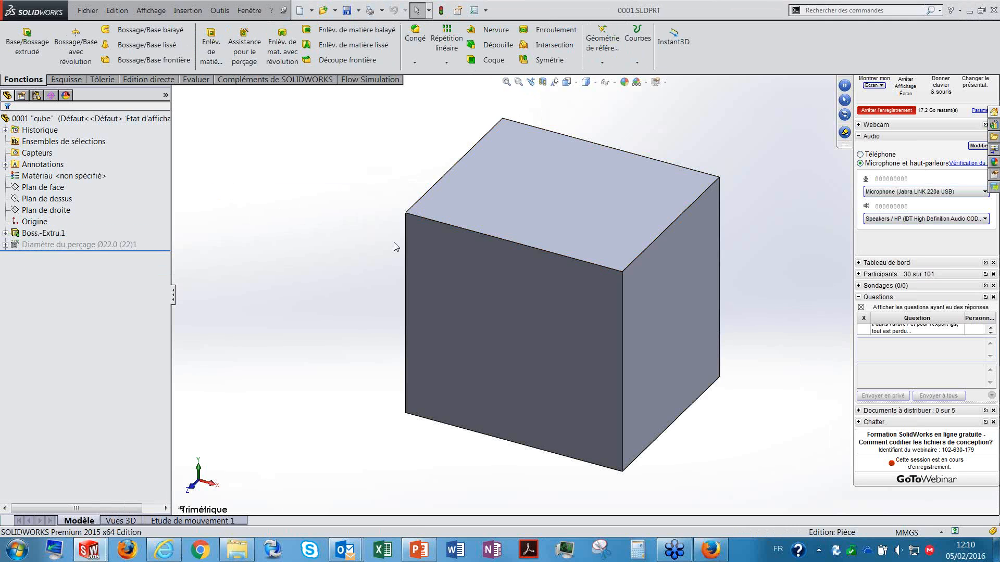
right_click(89, 120)
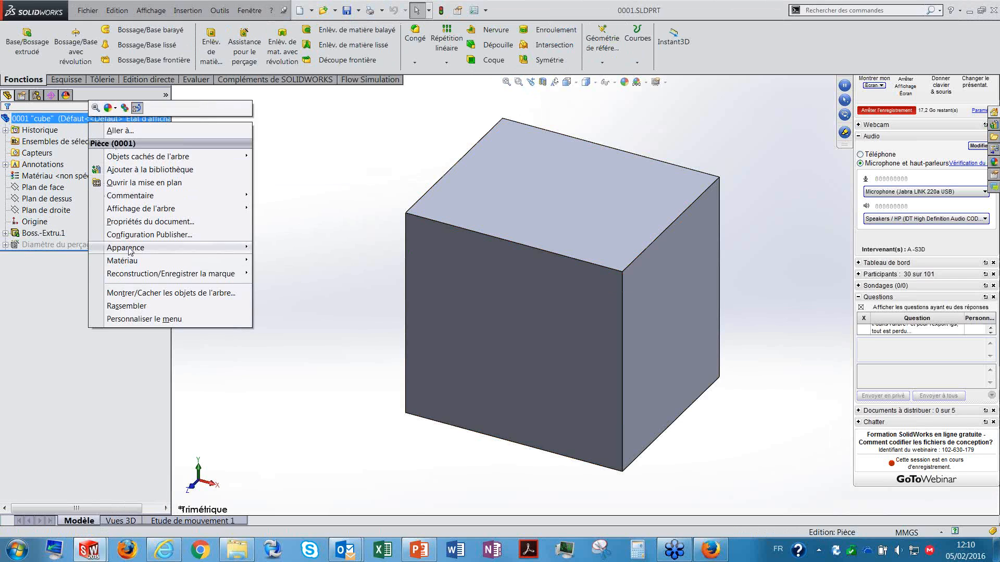
left_click(136, 183)
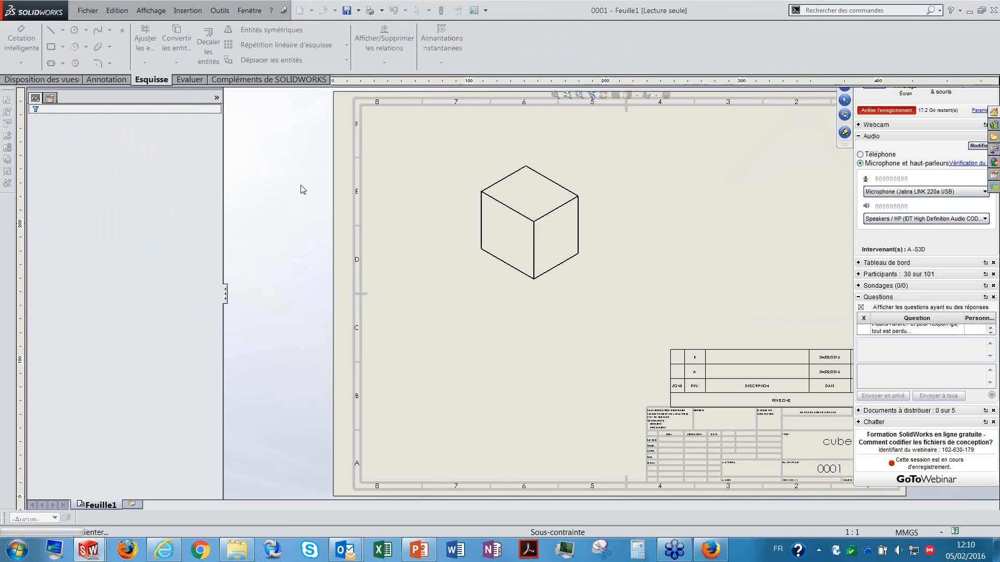
- Examine the title, drawing number and revisions table in the title block area of the 0001 drawing
scroll(748, 296, "up", 5)
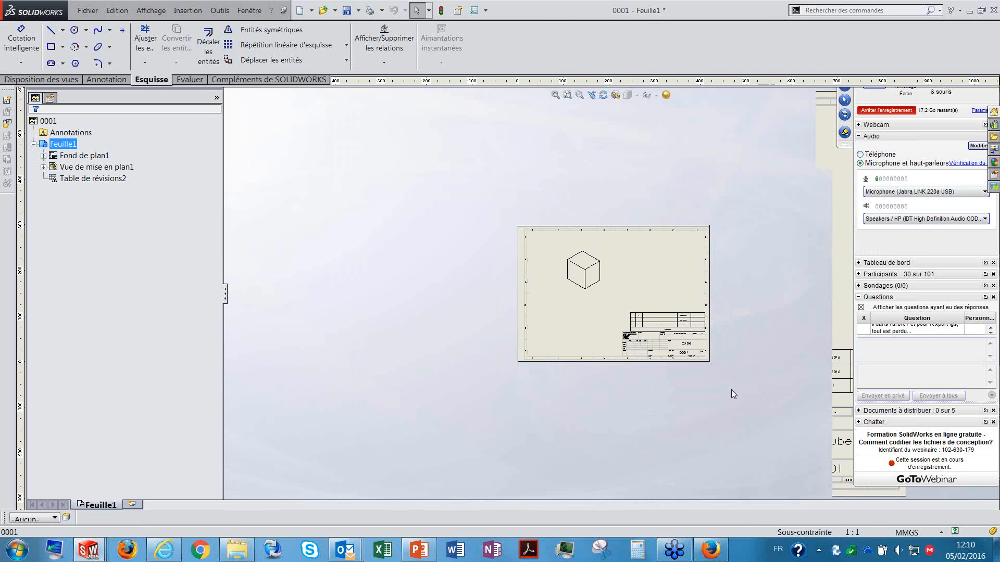
scroll(710, 360, "down", 7)
scroll(658, 296, "down", 4)
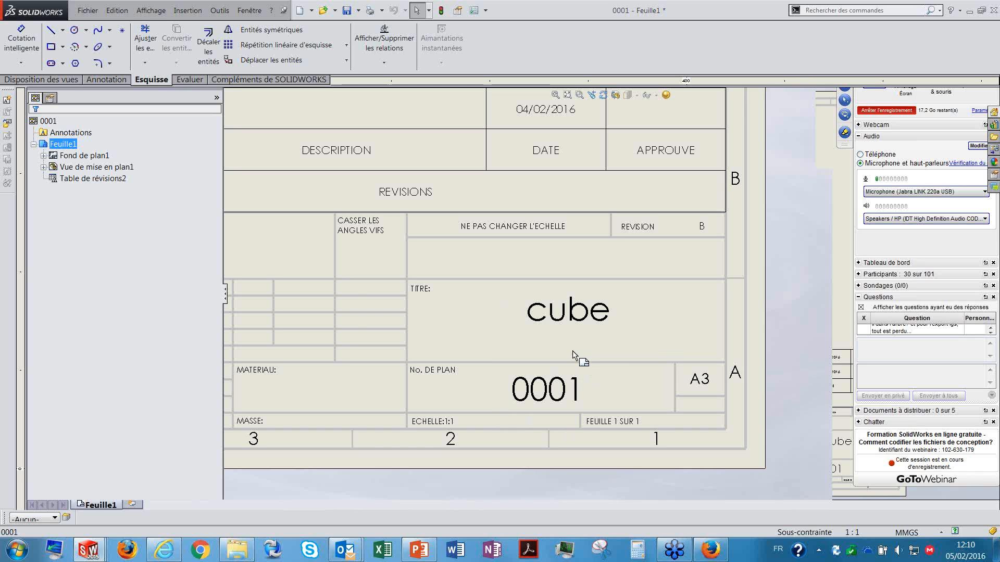
scroll(549, 318, "up", 4)
scroll(543, 310, "down", 2)
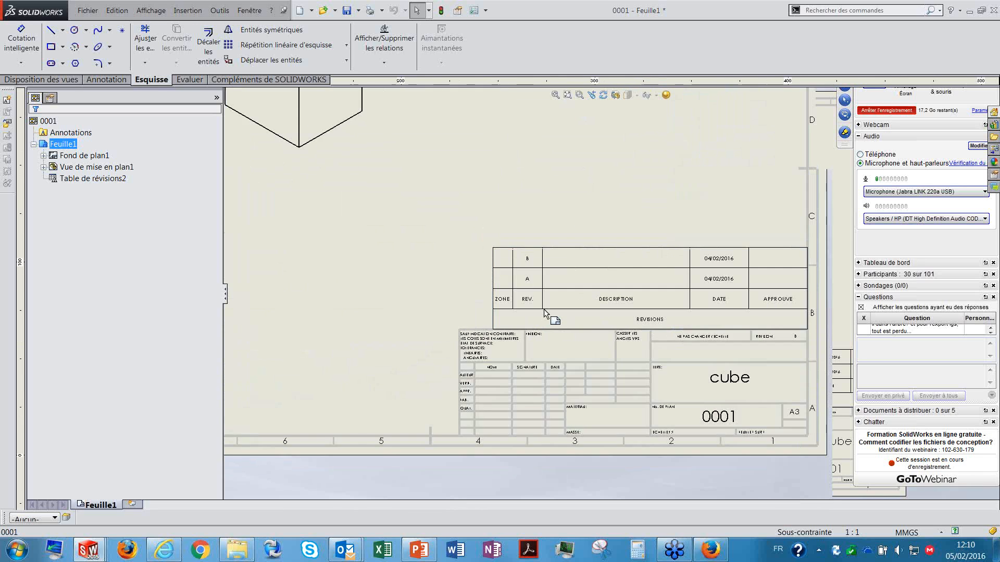
scroll(472, 266, "up", 2)
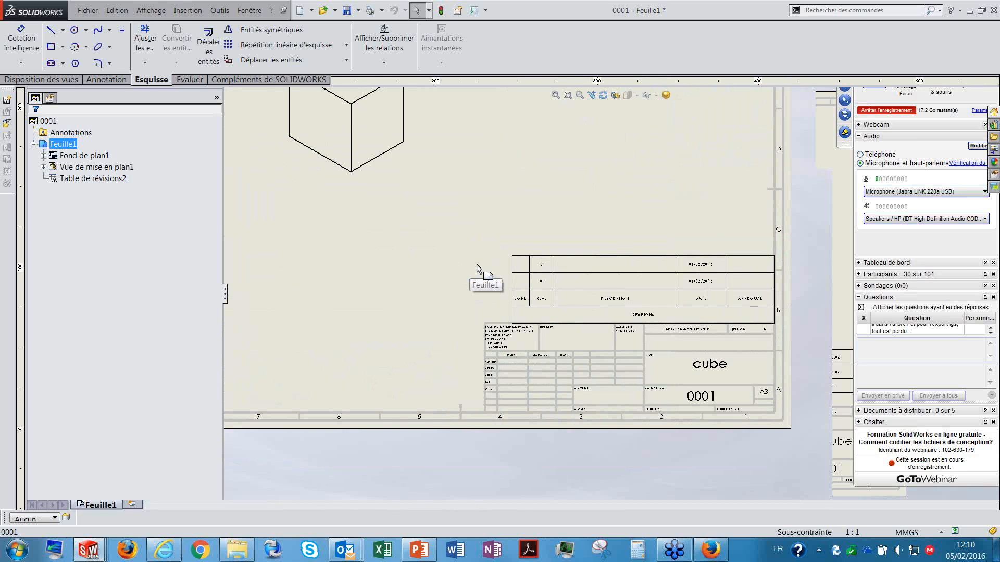
scroll(476, 267, "up", 1)
scroll(518, 201, "up", 2)
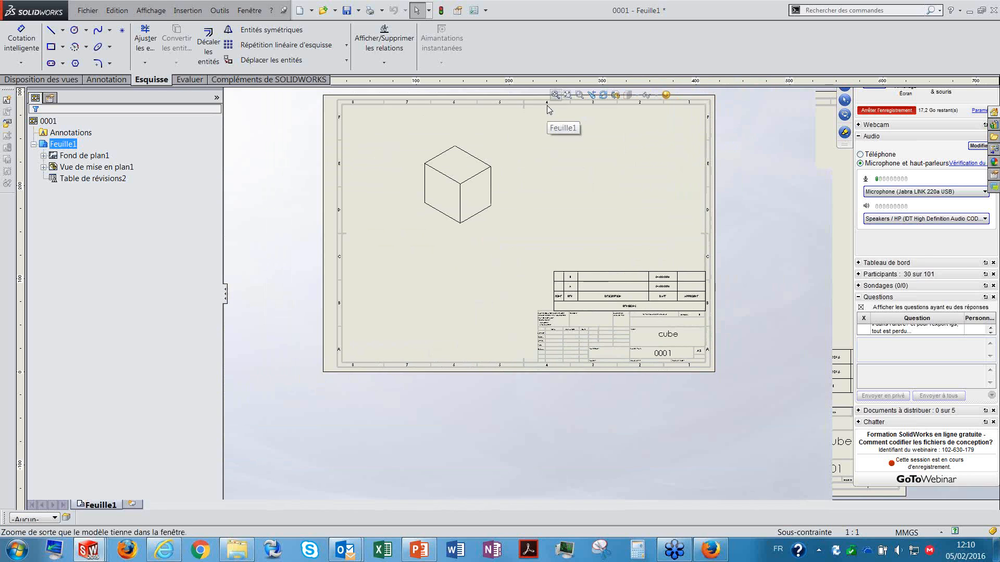
- Delete the existing revisions table above the title block
scroll(550, 120, "down", 2)
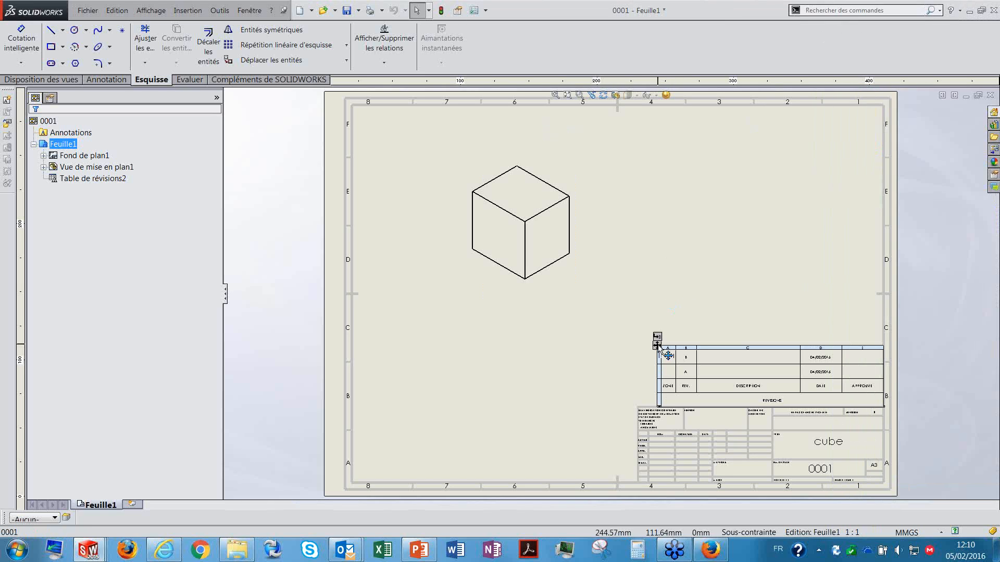
left_click(659, 350)
key("Delete")
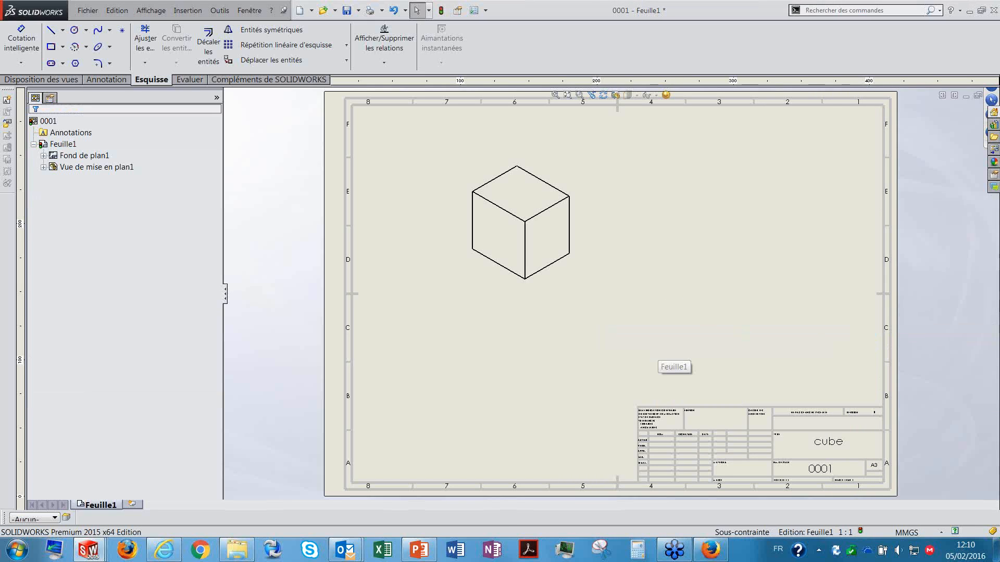
left_click(659, 351)
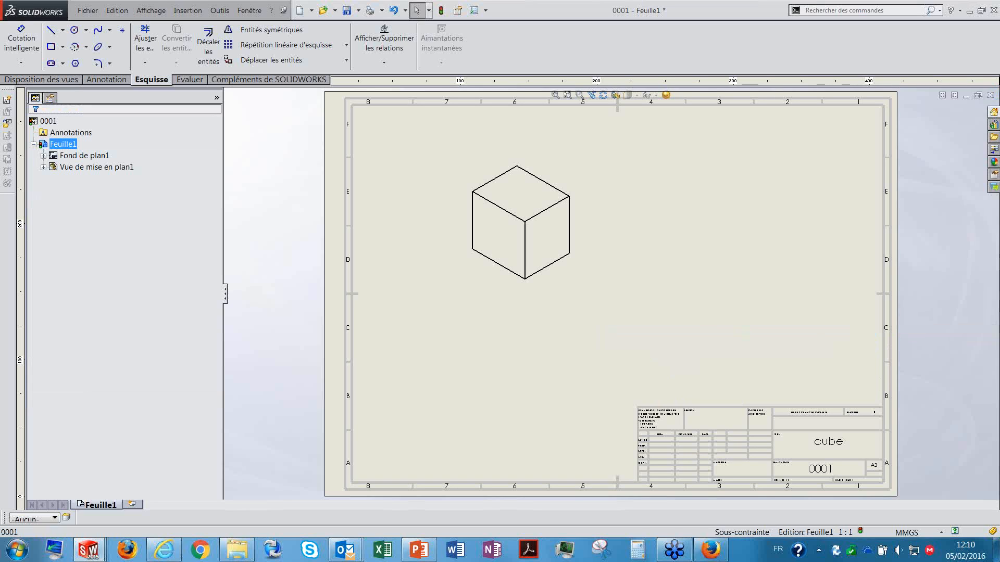
- Insert a new revisions table on the sheet using the standard revision block template
left_click(123, 81)
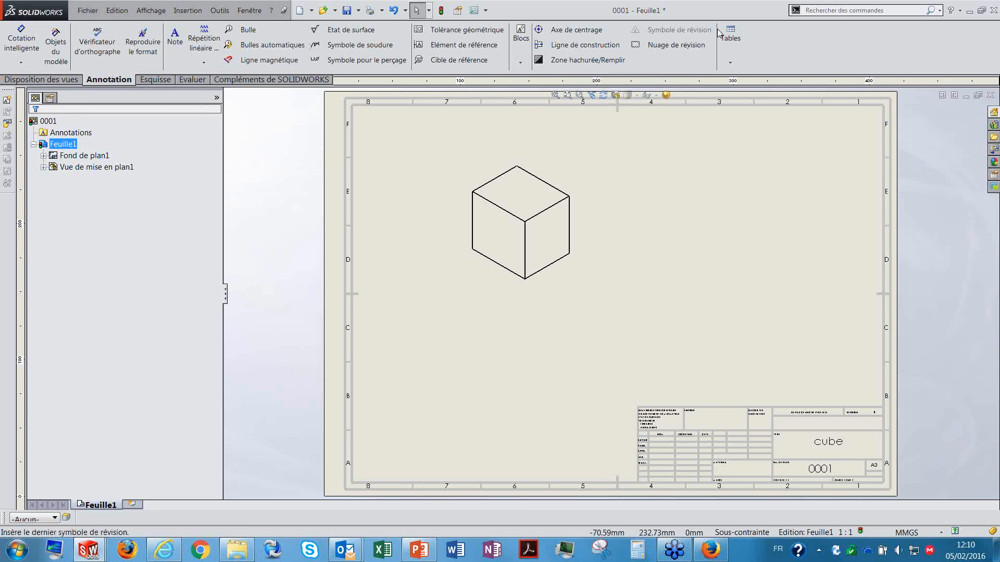
left_click(730, 62)
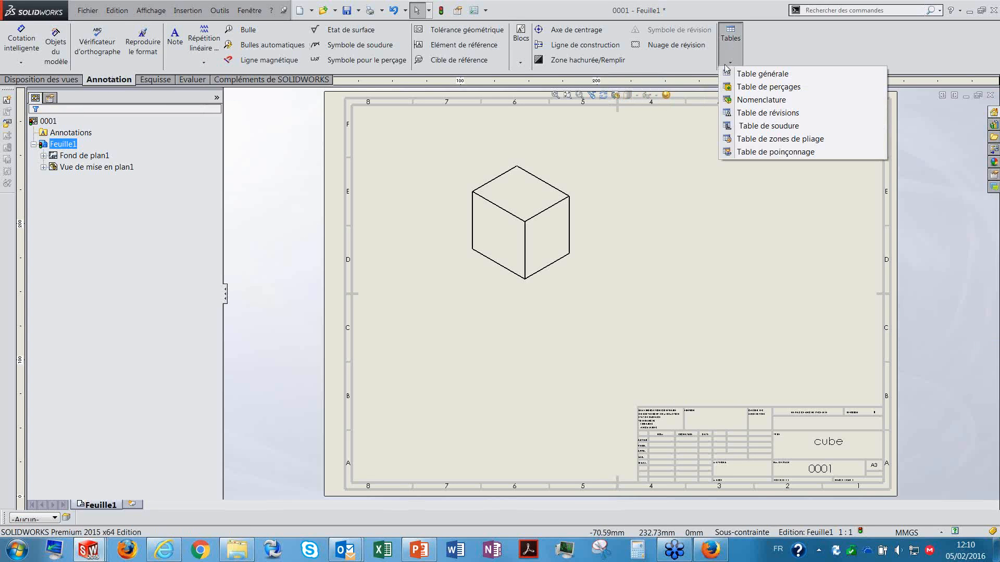
left_click(746, 114)
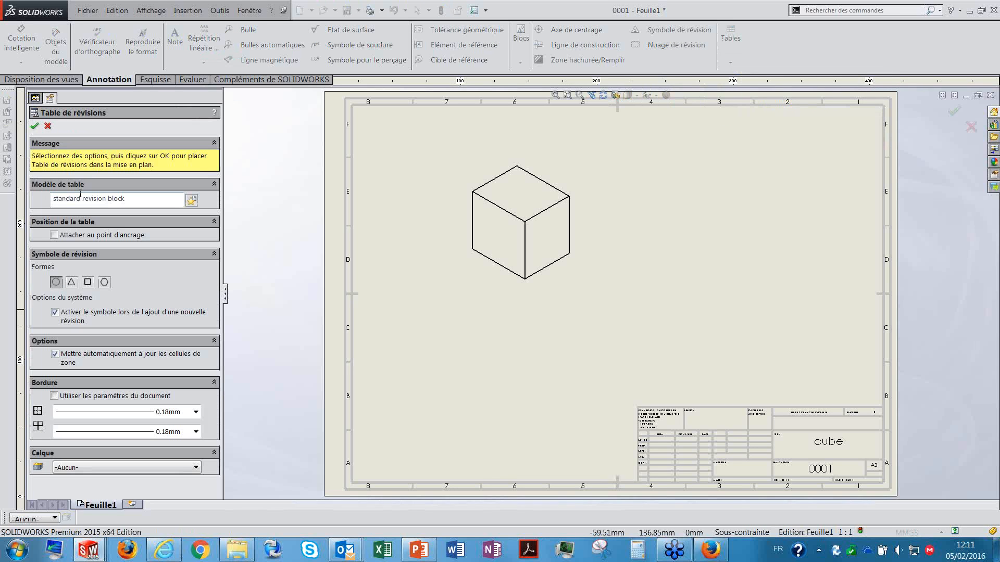
left_click(35, 126)
mouse_move(665, 98)
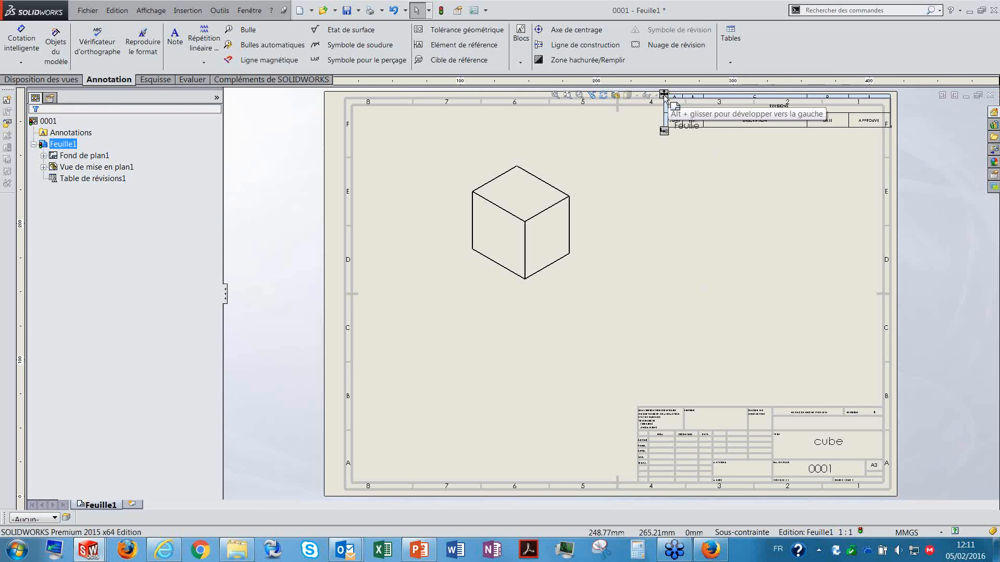
- Fix the revisions table by its bottom-right corner and move it directly above the title block
scroll(716, 154, "up", 4)
scroll(713, 188, "down", 2)
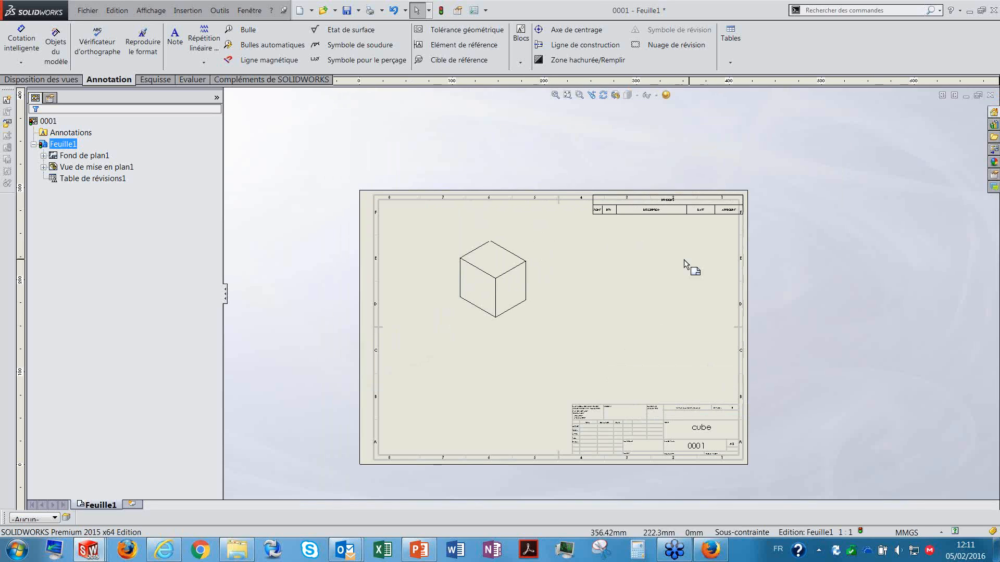
left_click(593, 196)
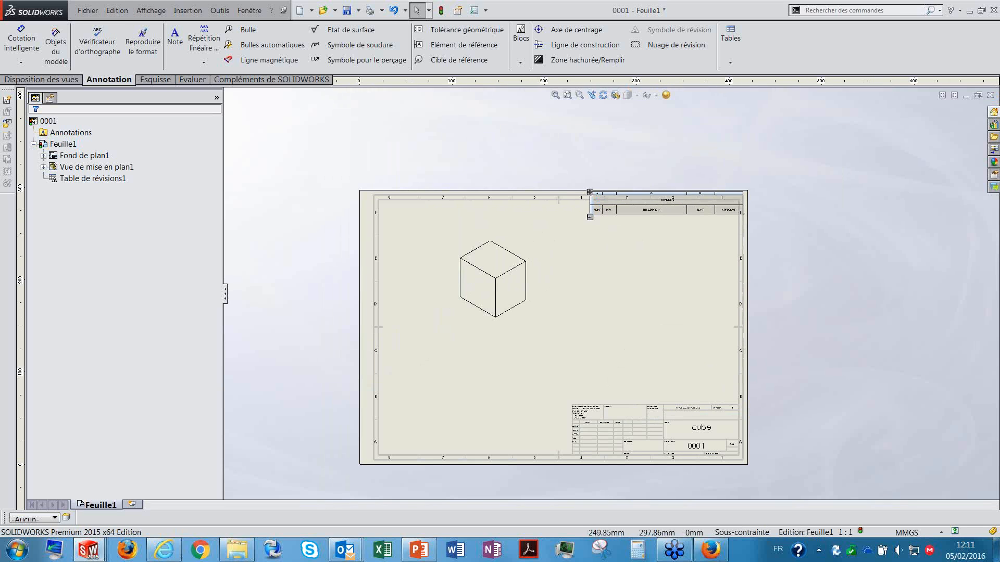
left_click(105, 168)
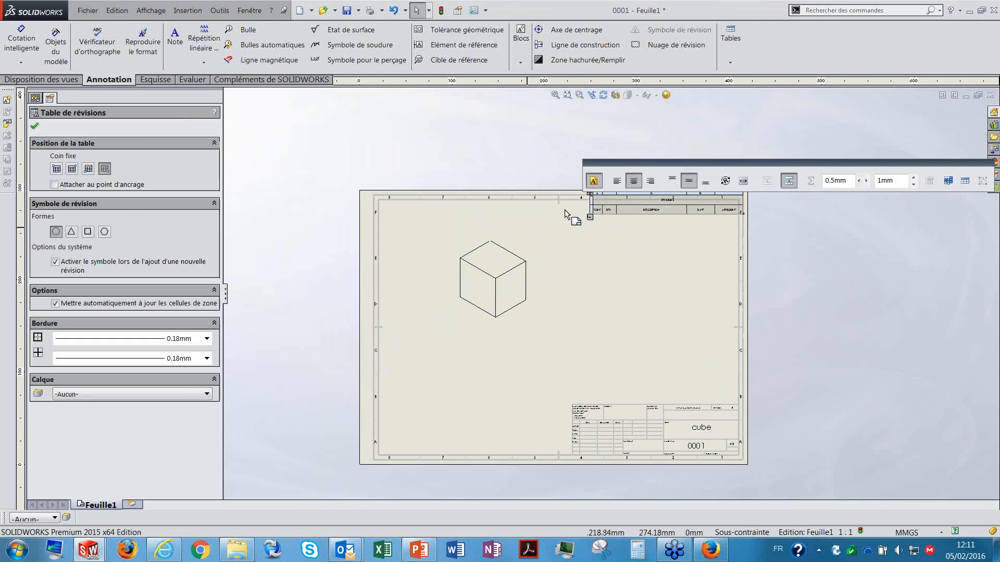
left_click_drag(591, 198, 582, 378)
scroll(665, 402, "down", 4)
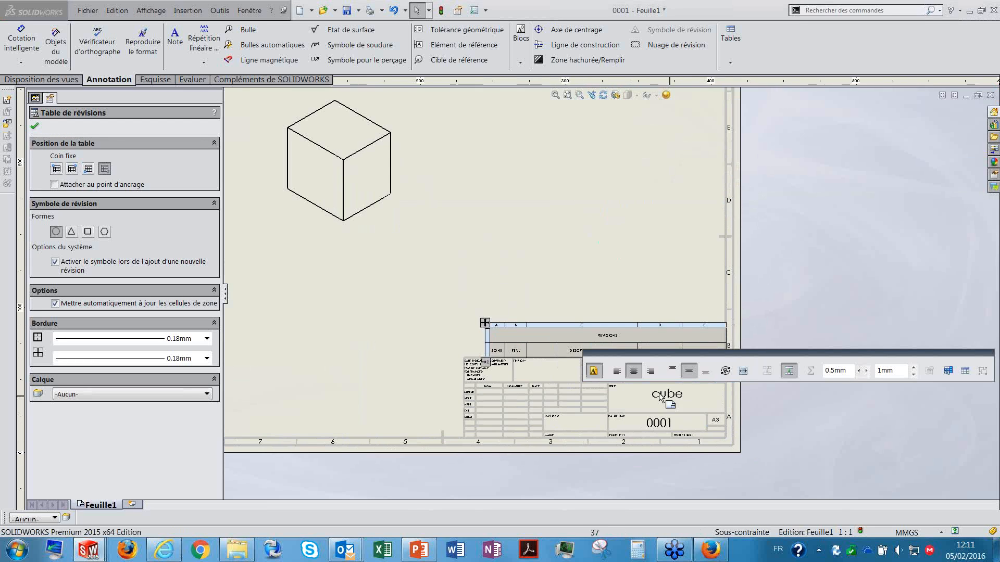
left_click(594, 250)
left_click(533, 313)
scroll(534, 312, "down", 1)
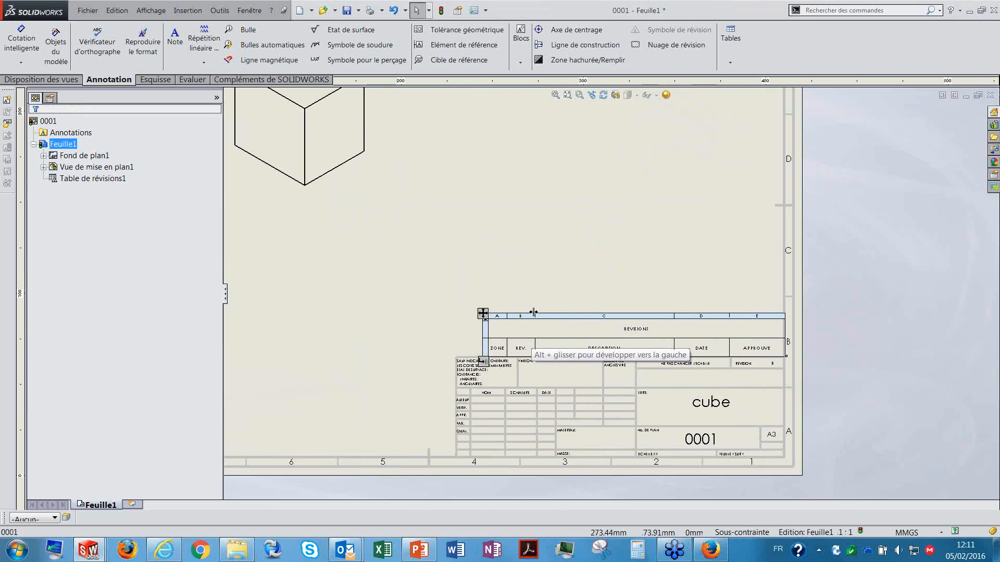
- Put the revisions table's header at the bottom of the table and add revision A without placing a revision symbol
left_click(483, 313)
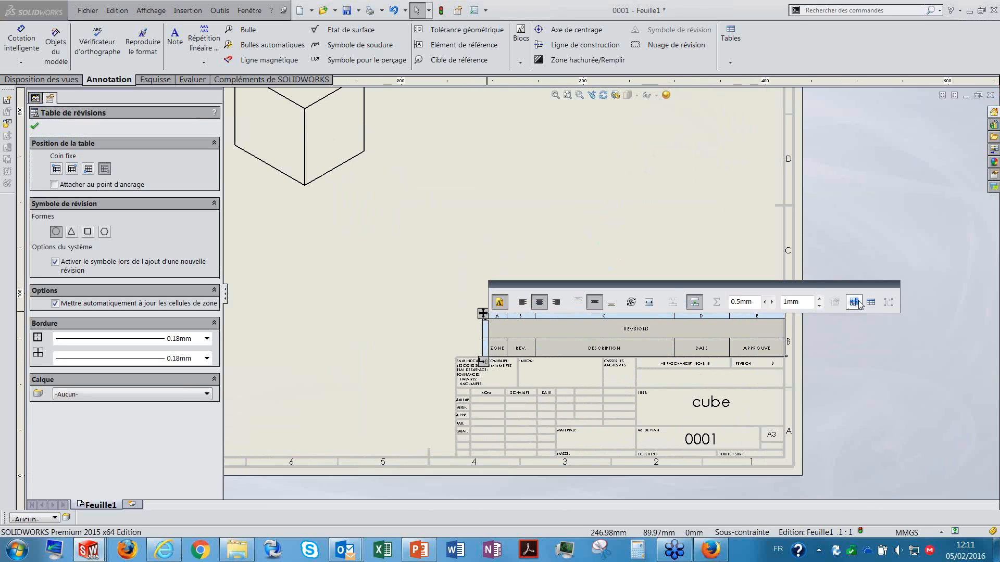
left_click(870, 304)
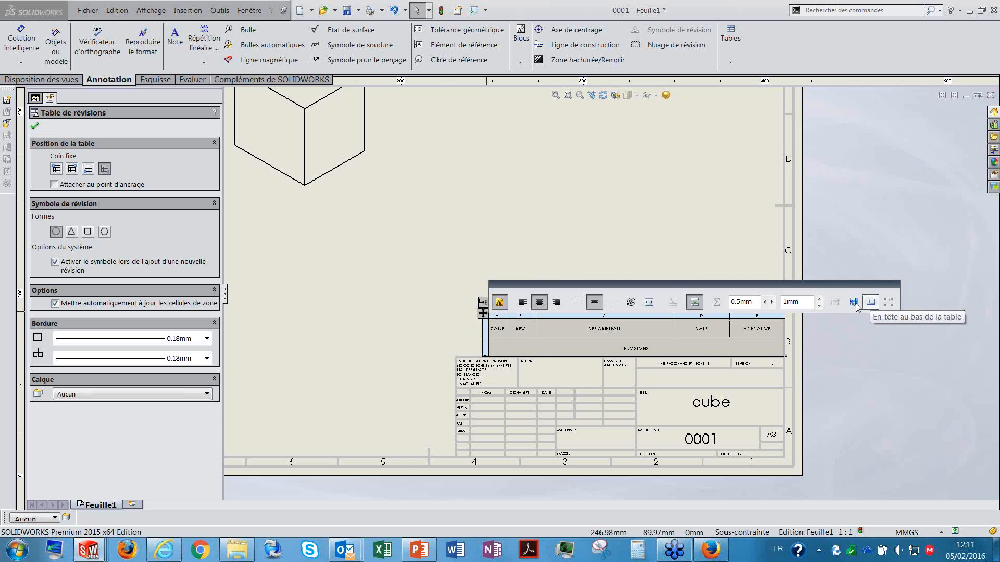
left_click(483, 302)
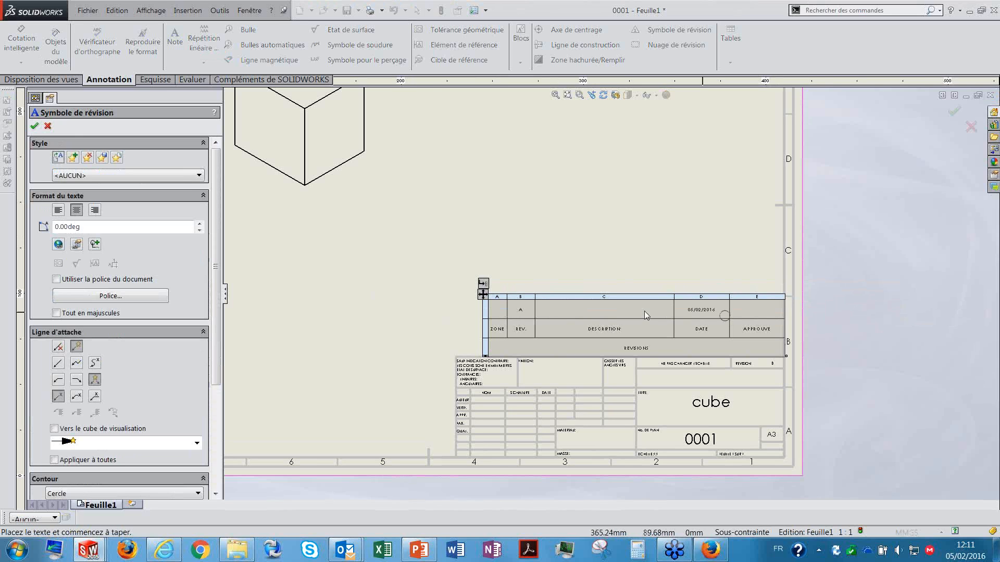
key("Escape")
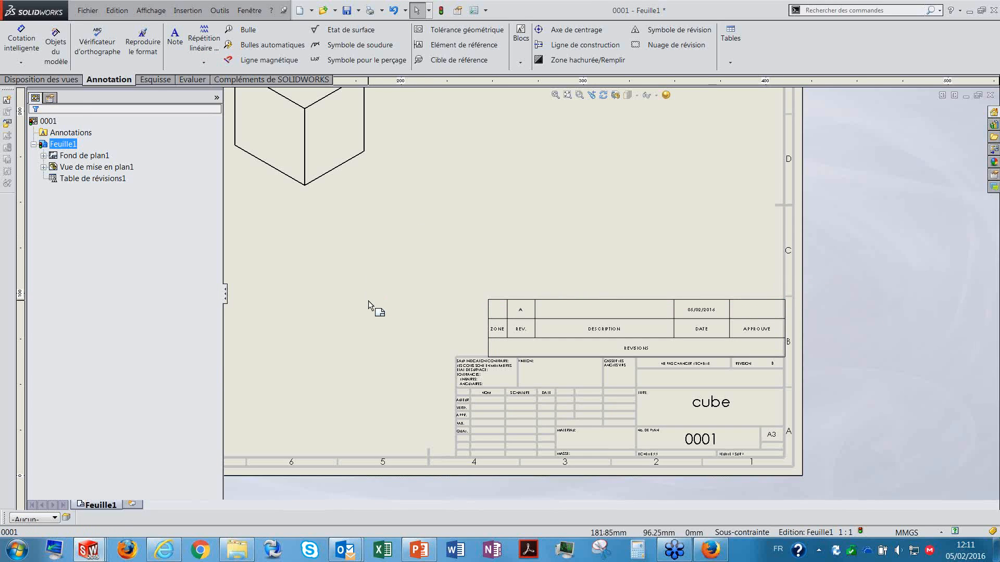
- Check the Révision custom property in the drawing's file properties and the revision field in the title block
left_click(458, 12)
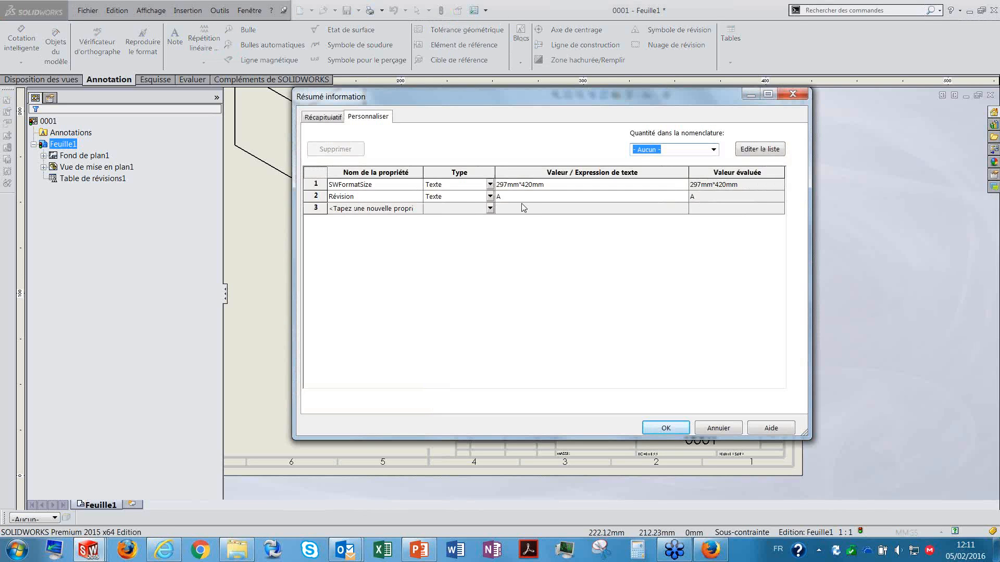
left_click(665, 428)
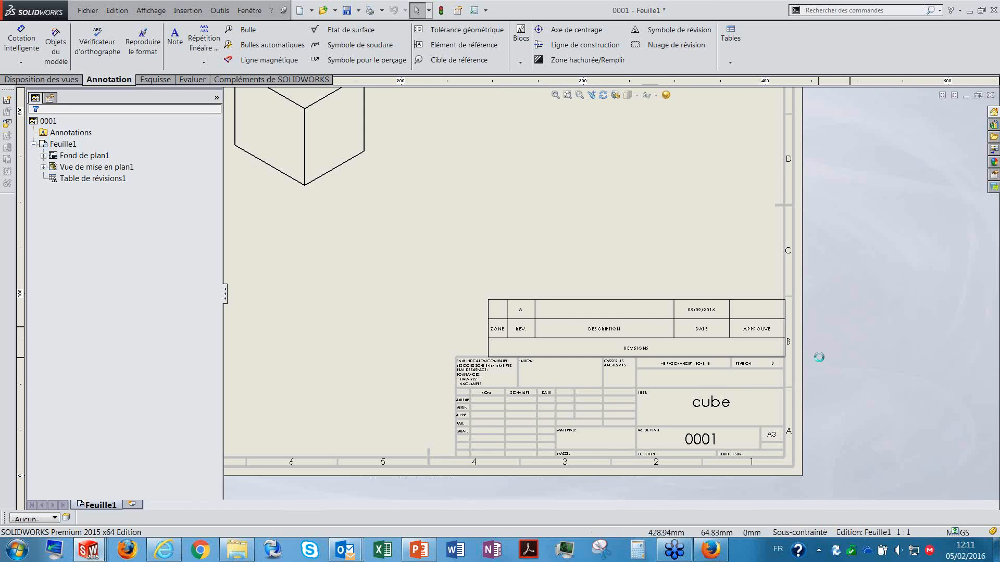
scroll(781, 367, "down", 3)
scroll(729, 355, "down", 1)
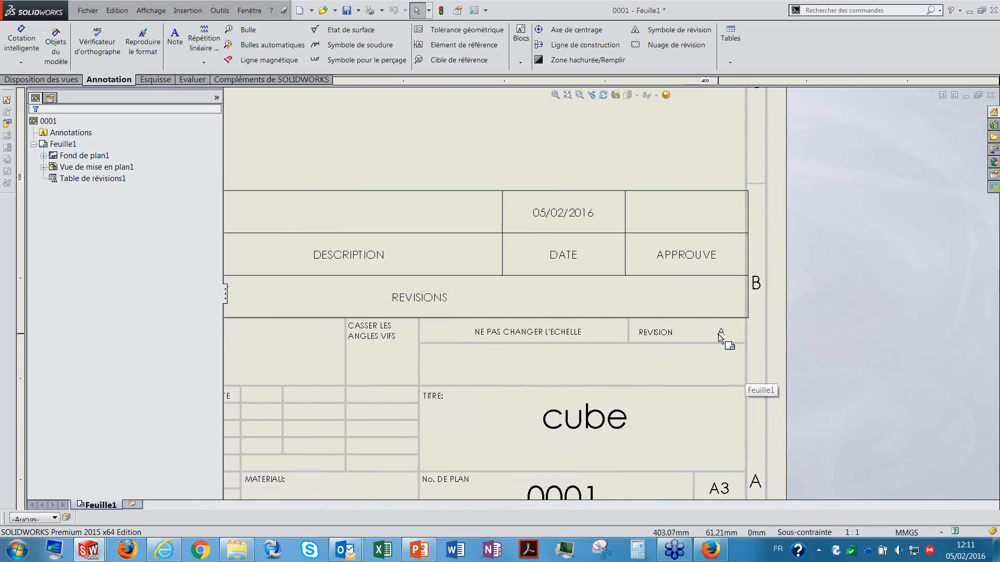
scroll(704, 340, "up", 3)
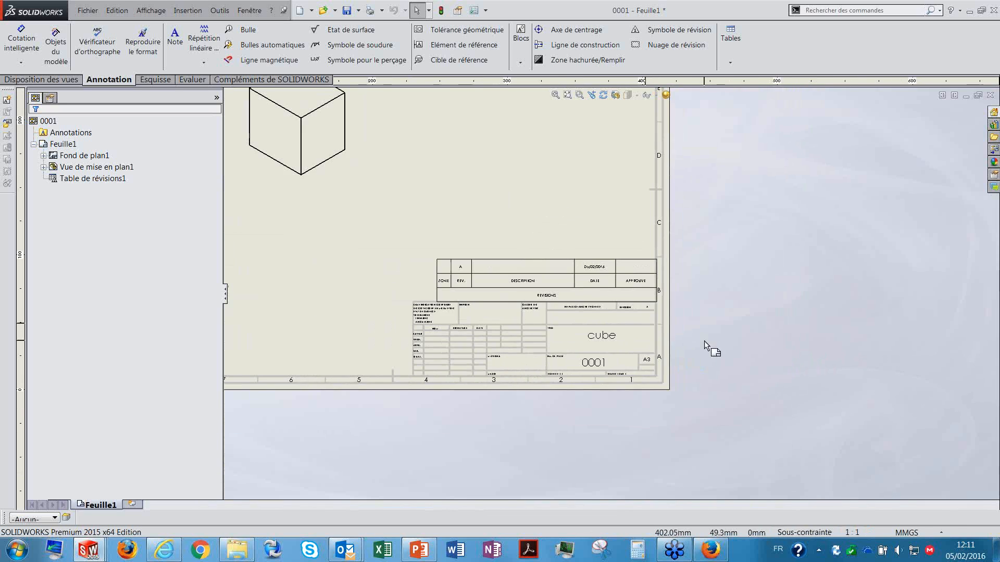
- Add revision B to the revisions table above the title block without placing a revision symbol
scroll(511, 273, "down", 1)
scroll(511, 273, "down", 1)
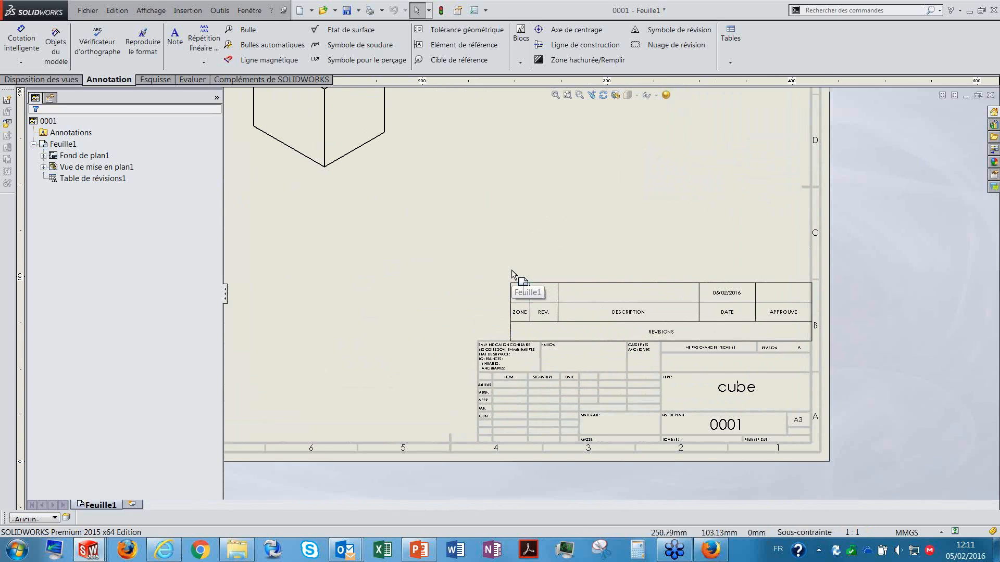
scroll(511, 273, "down", 1)
left_click(510, 271)
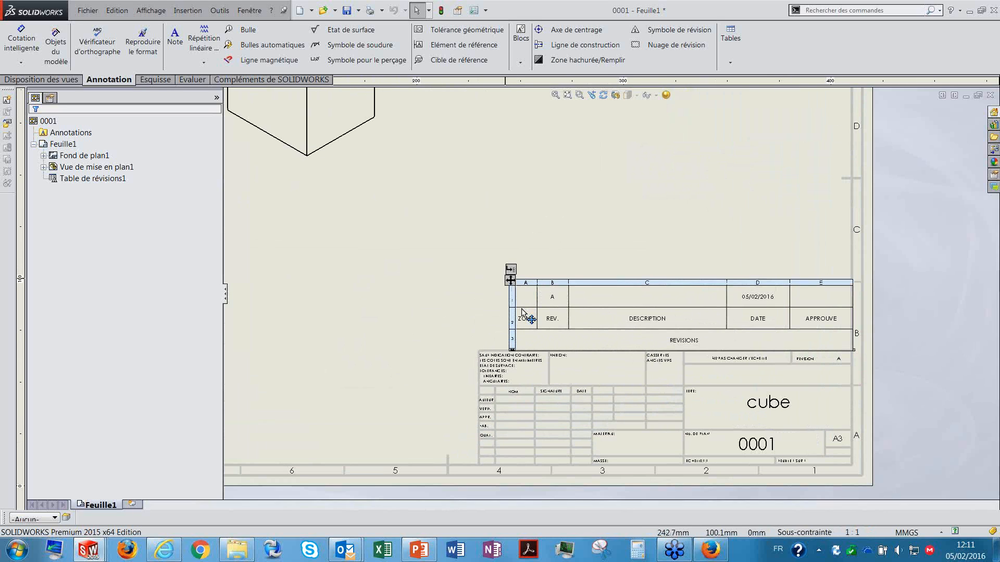
left_click(510, 270)
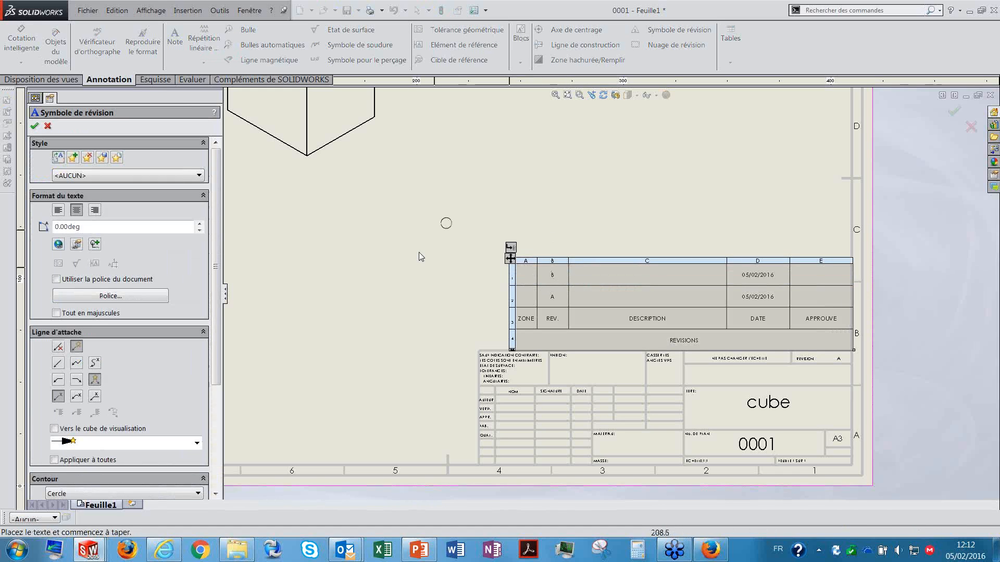
key("Escape")
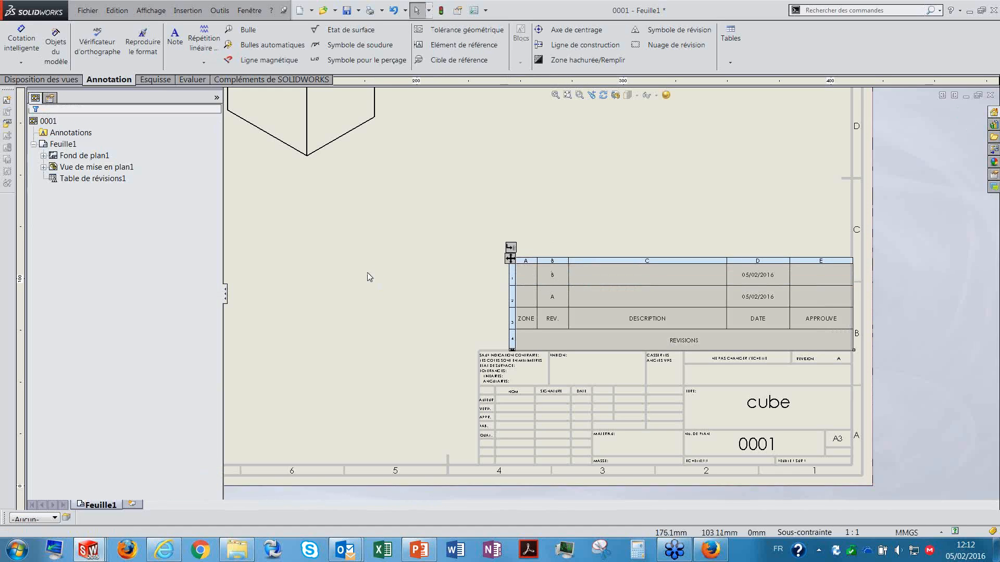
left_click(388, 224)
- Check the drawing's file properties and the title block's revision field, and switch to the PowerPoint presentation
left_click(456, 11)
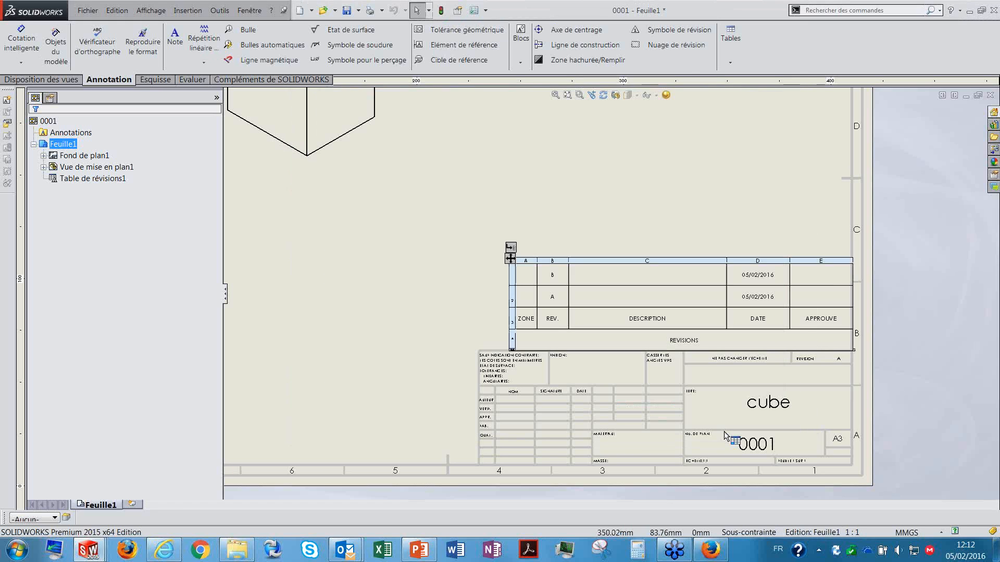
left_click(728, 434)
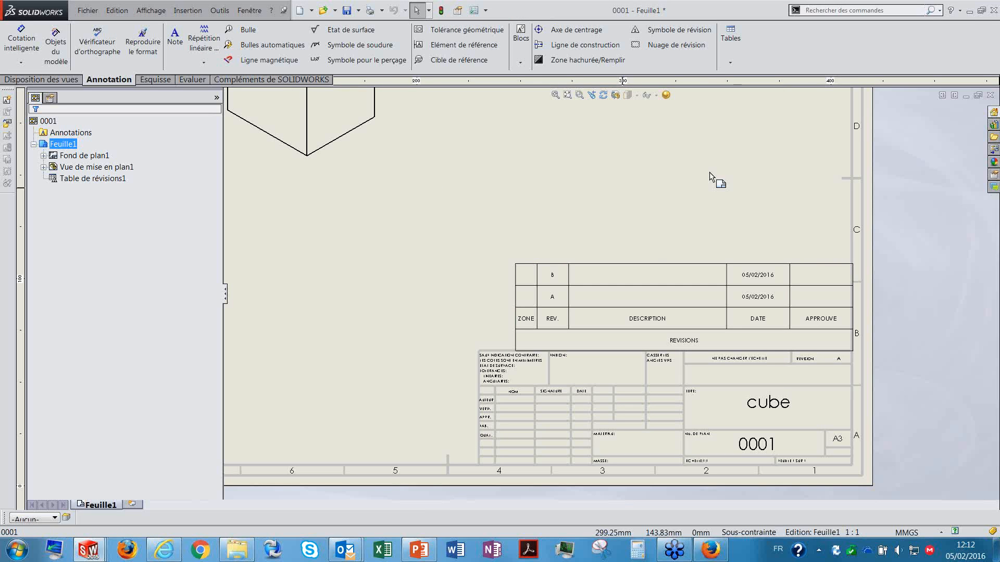
left_click(970, 10)
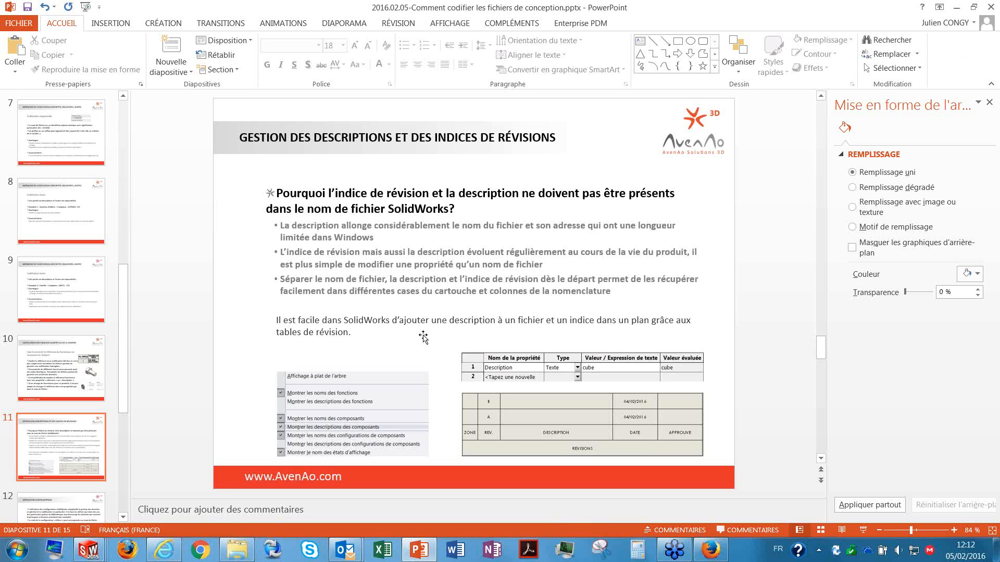
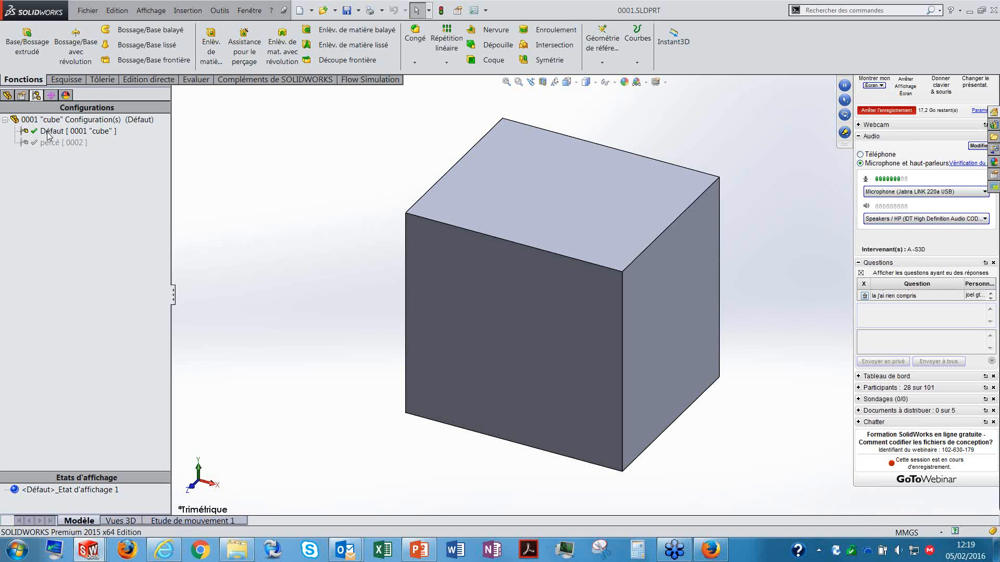
- Activate the percé configuration of part 0001 and open its configuration properties
double_click(52, 145)
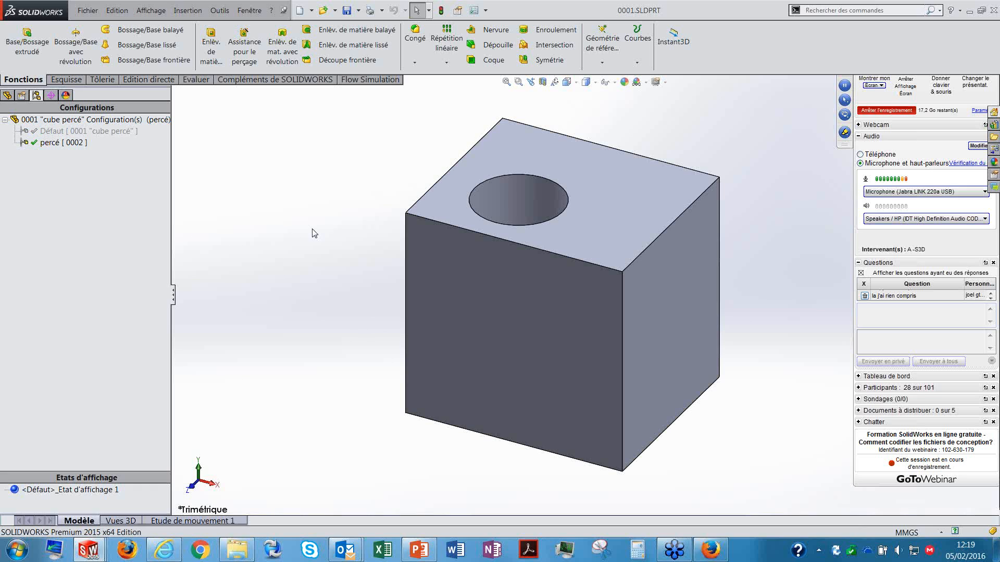
right_click(57, 148)
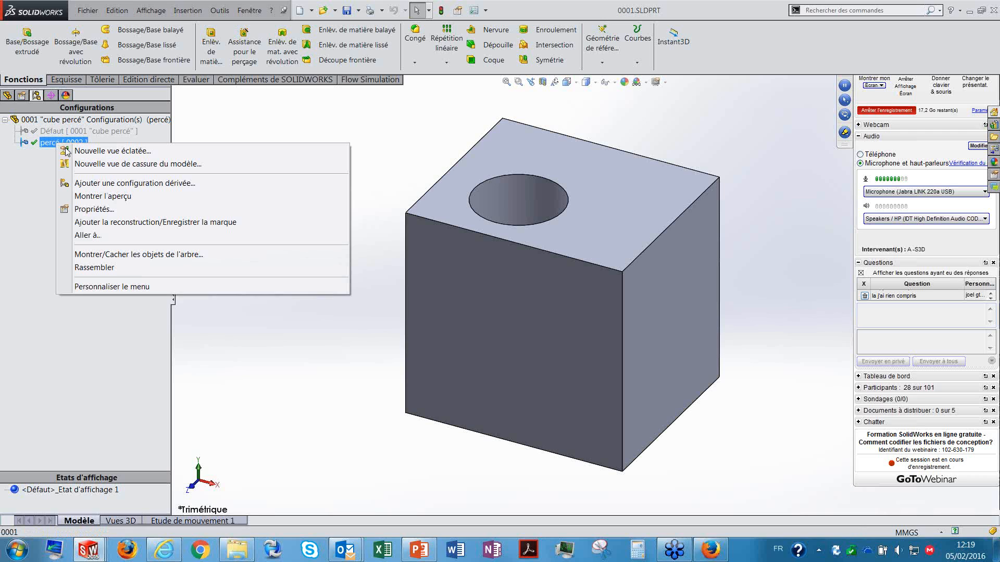
left_click(85, 211)
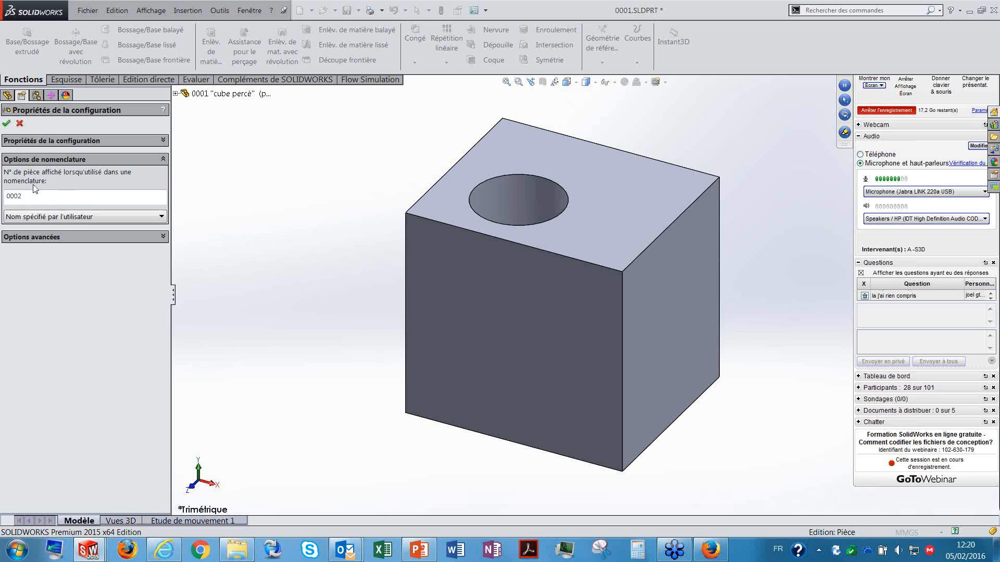
- Try the document name and configuration name as the BOM part number, restore the user-specified name, and cancel the configuration properties
left_click(37, 219)
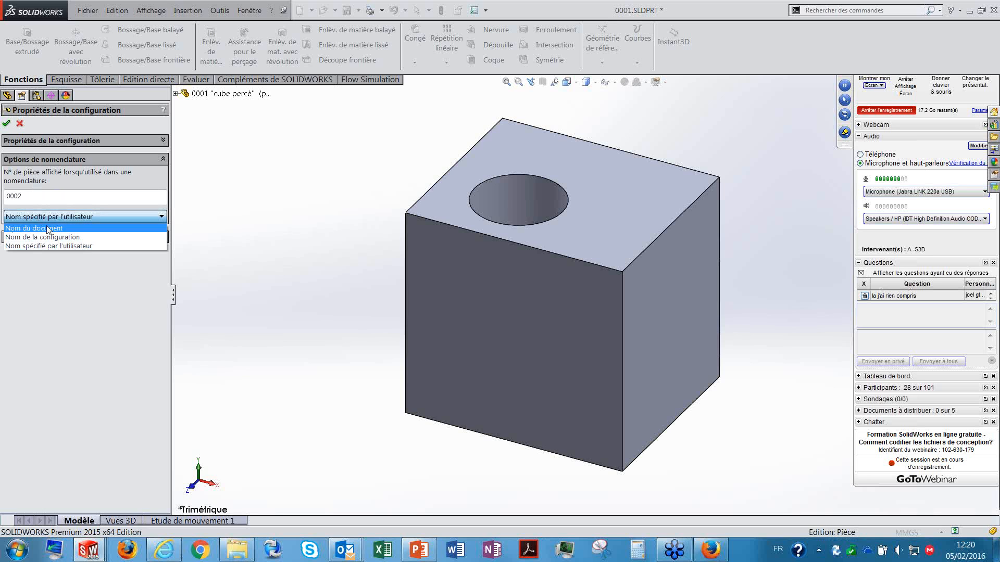
left_click(48, 229)
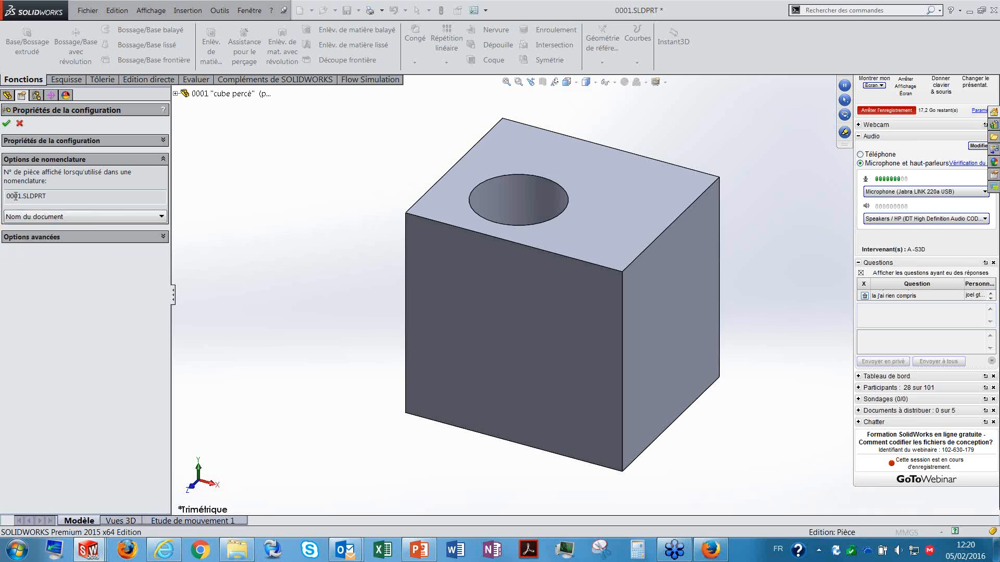
left_click(36, 220)
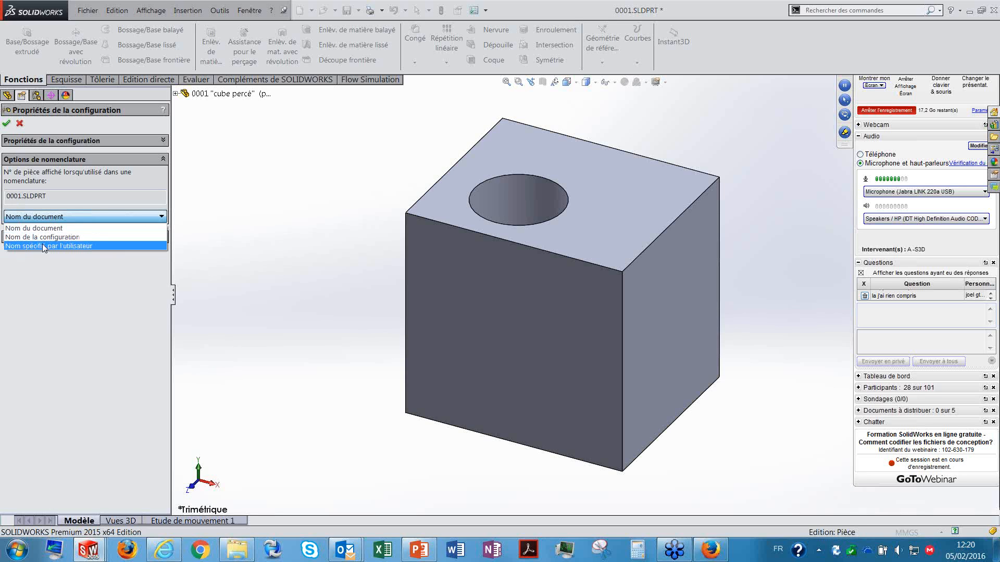
left_click(37, 233)
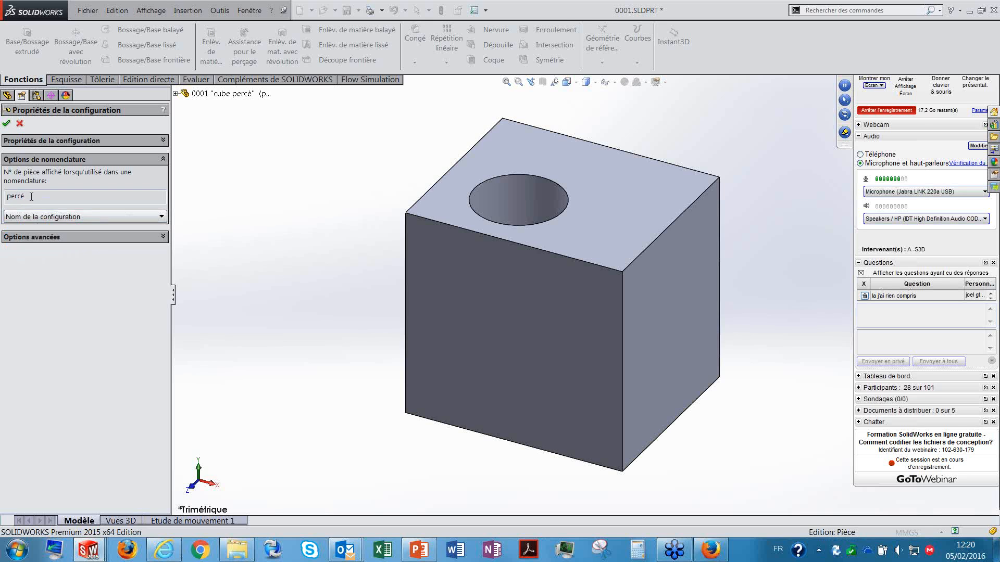
left_click(30, 217)
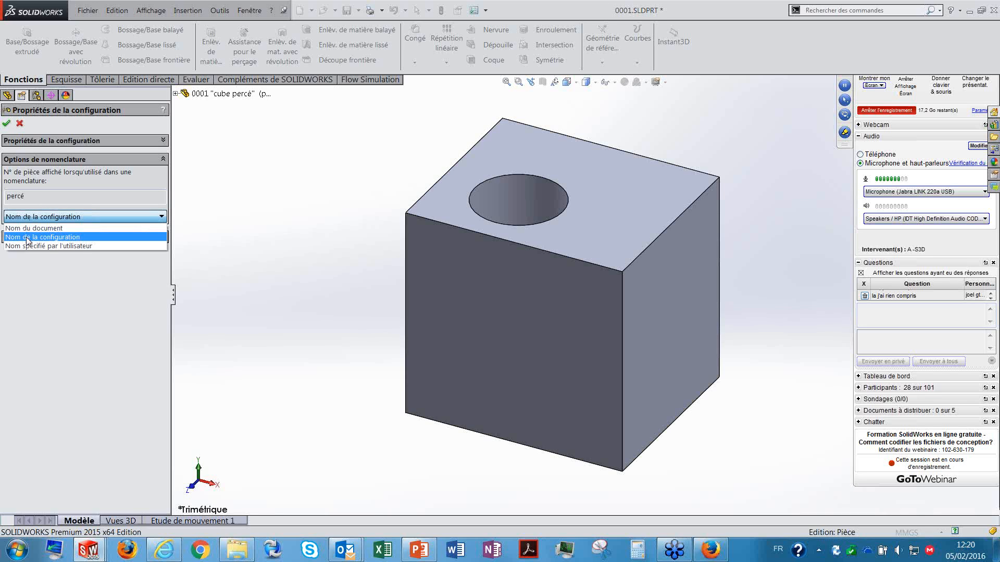
left_click(64, 245)
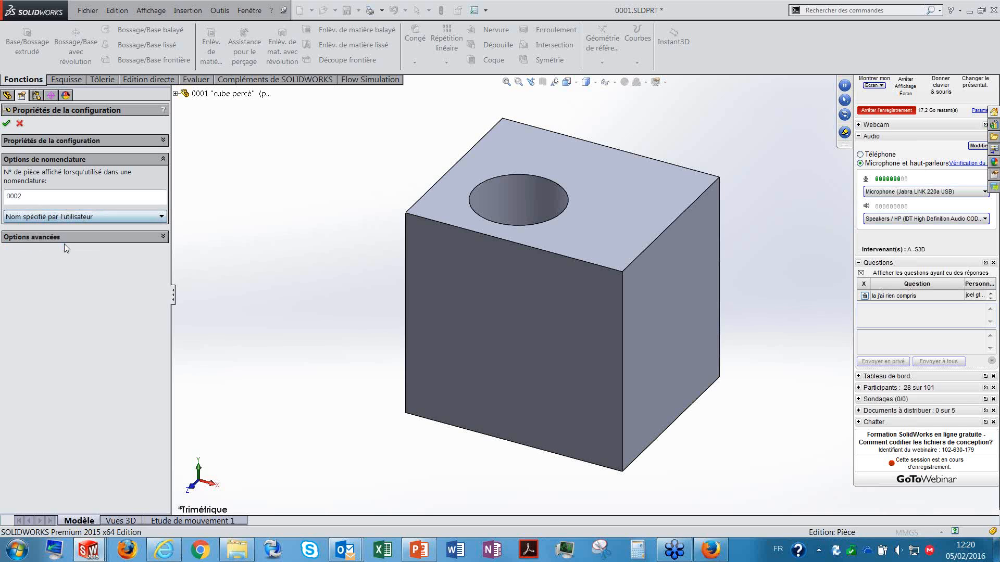
double_click(16, 196)
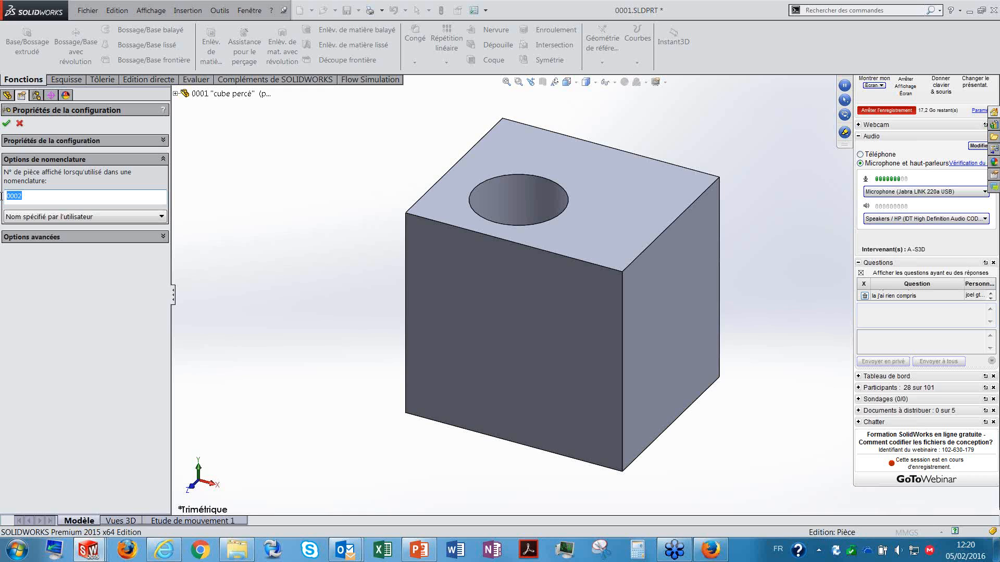
left_click(20, 124)
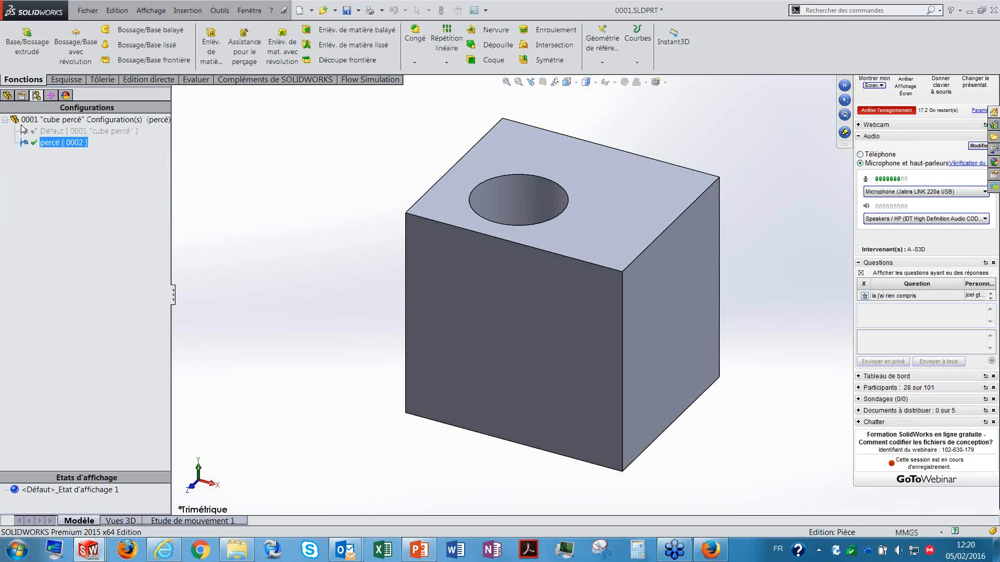
left_click(319, 198)
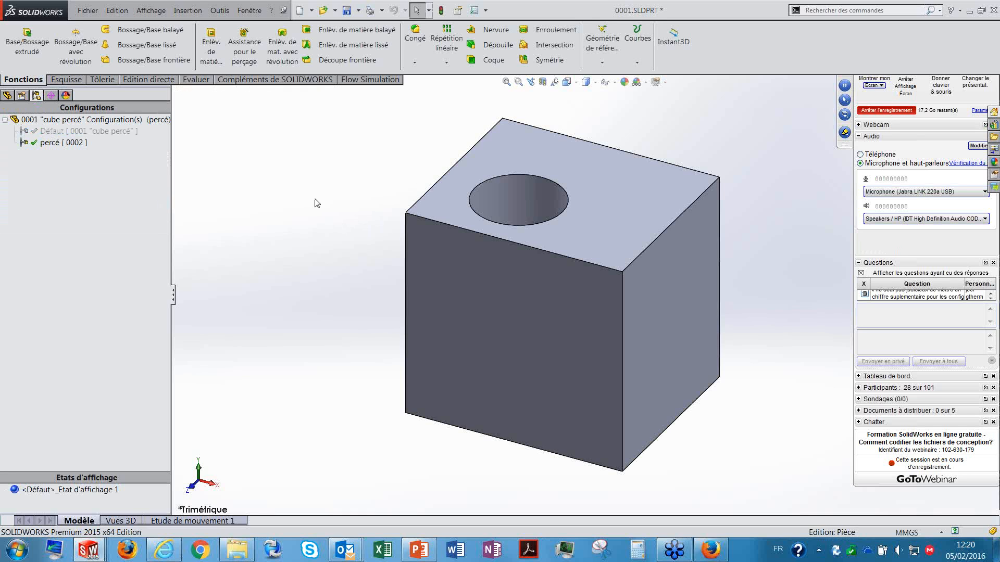
- Switch to assembly 0003 and check the column type of the bill of materials' NUMERO DE PIECE column
left_click(250, 10)
left_click(285, 144)
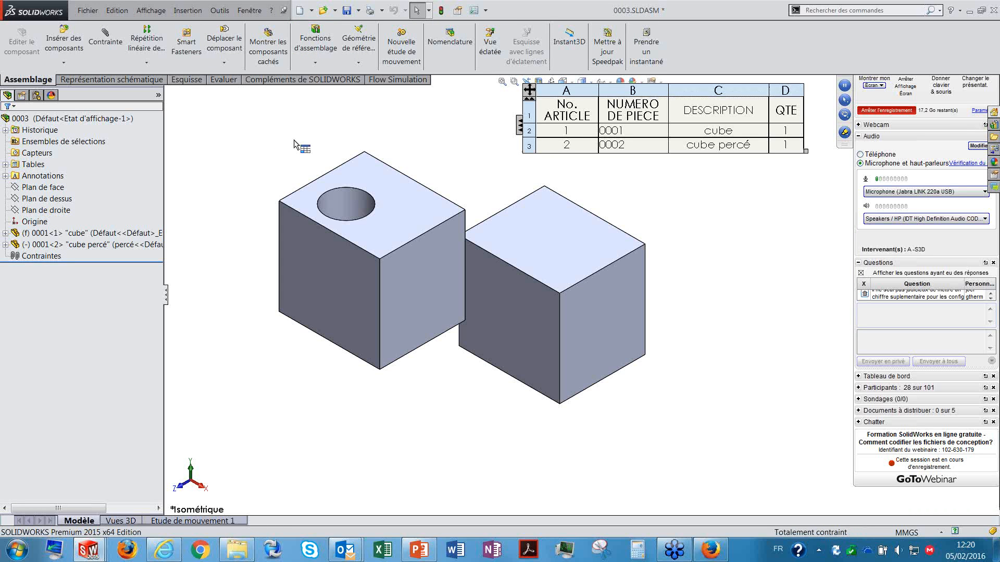
left_click(626, 90)
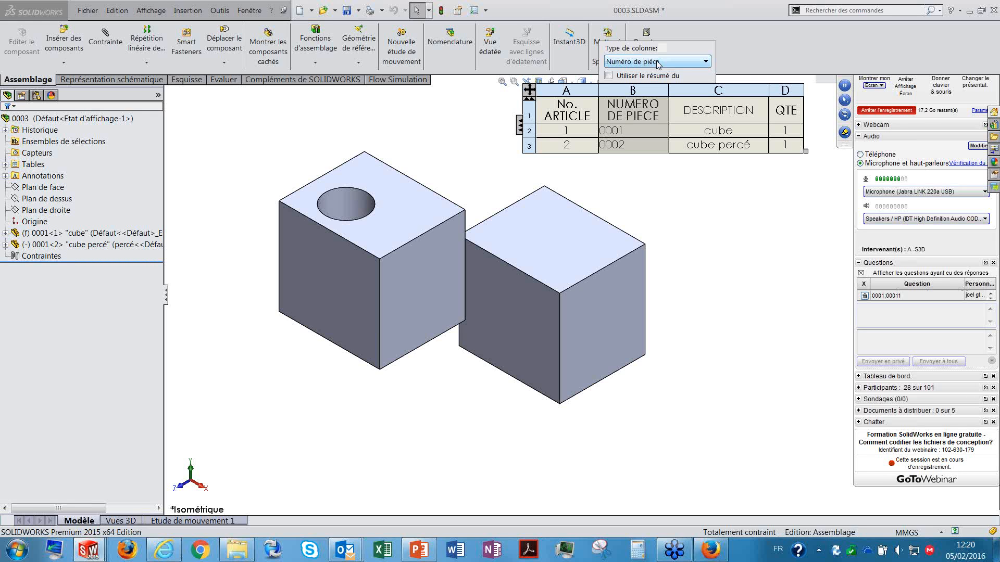
left_click(715, 206)
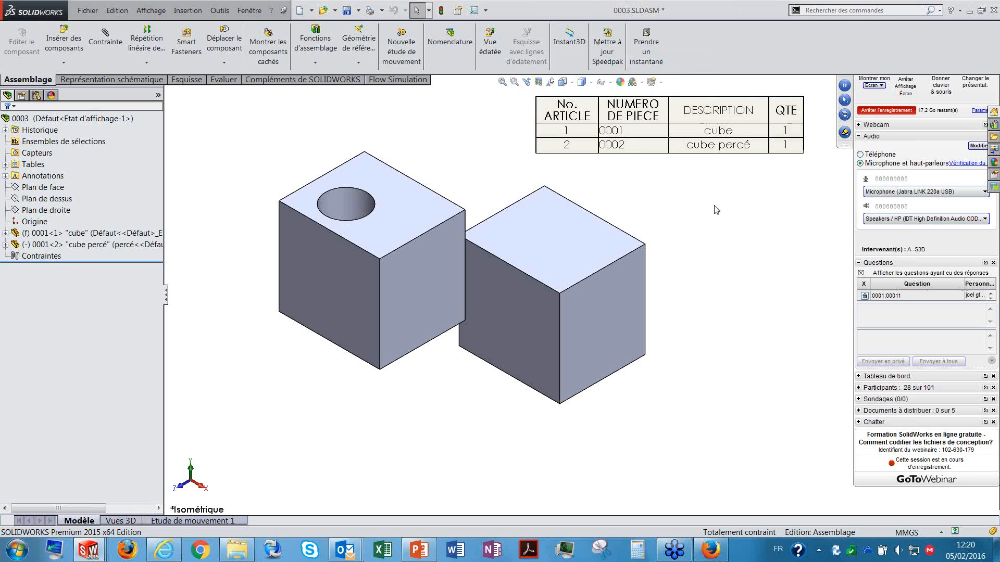
- Open the pierced cube's part from the assembly and check the percé configuration's specific Description property, leaving the dialog without saving
left_click(356, 203)
left_click(384, 147)
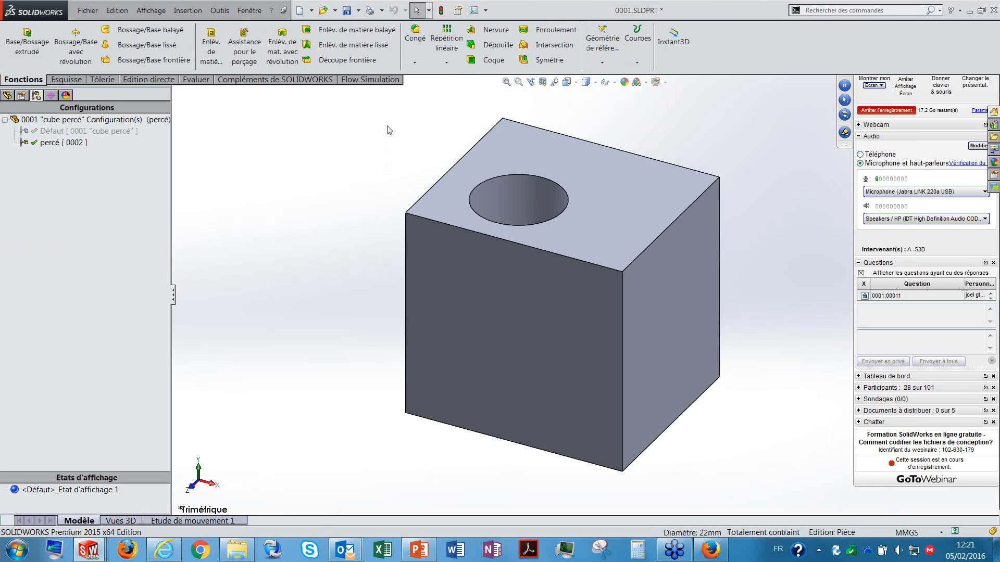
left_click(458, 13)
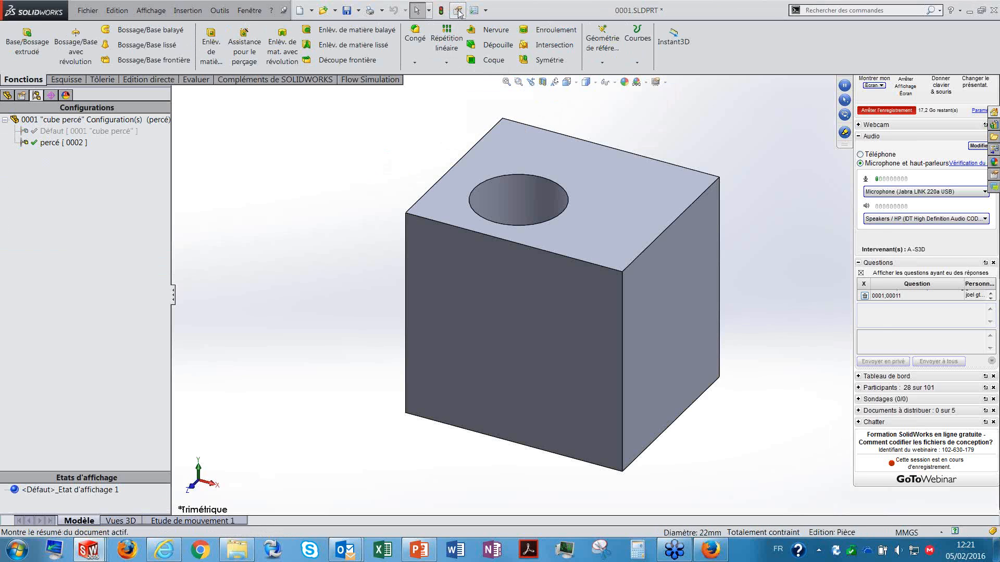
left_click(466, 116)
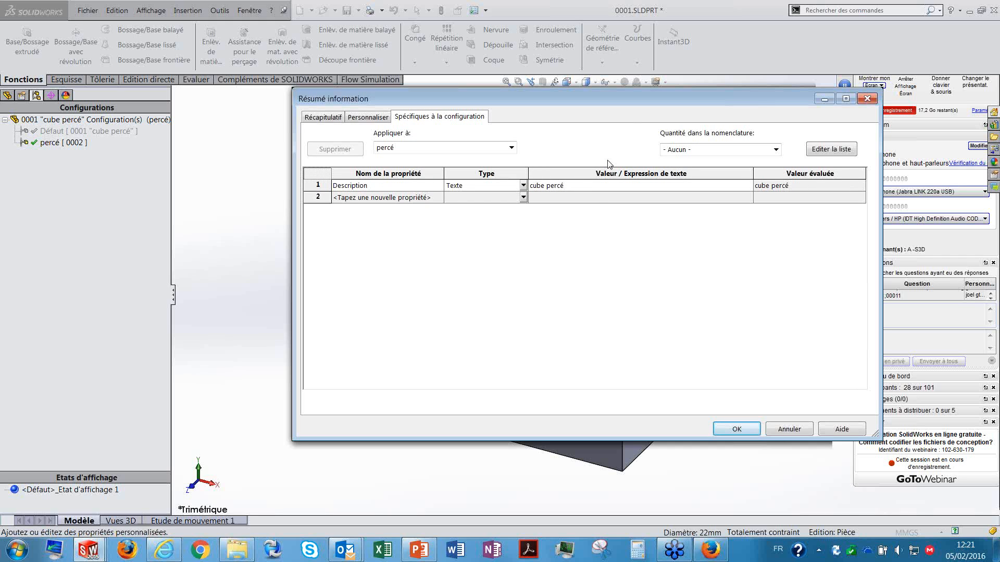
left_click_drag(613, 102, 519, 73)
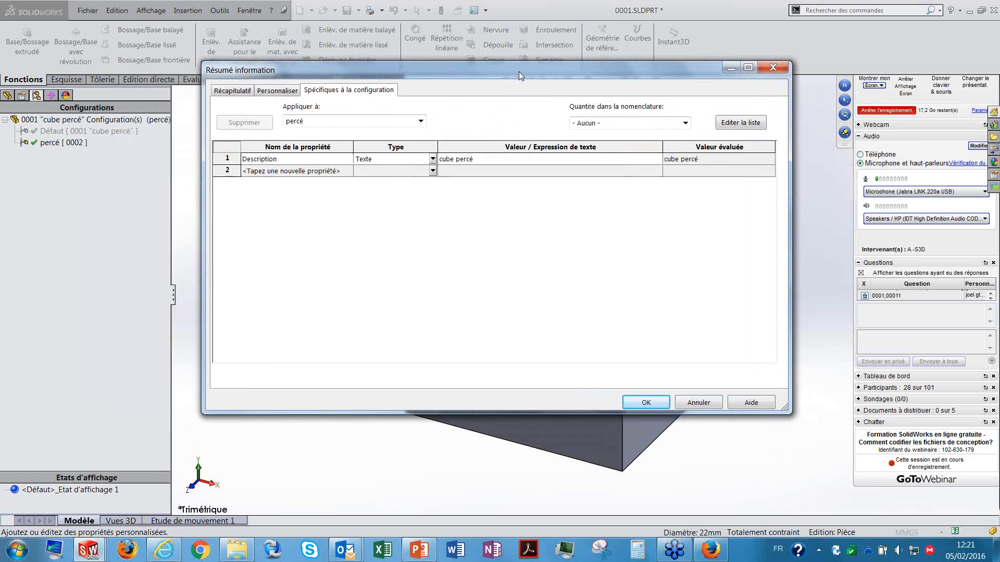
left_click(699, 403)
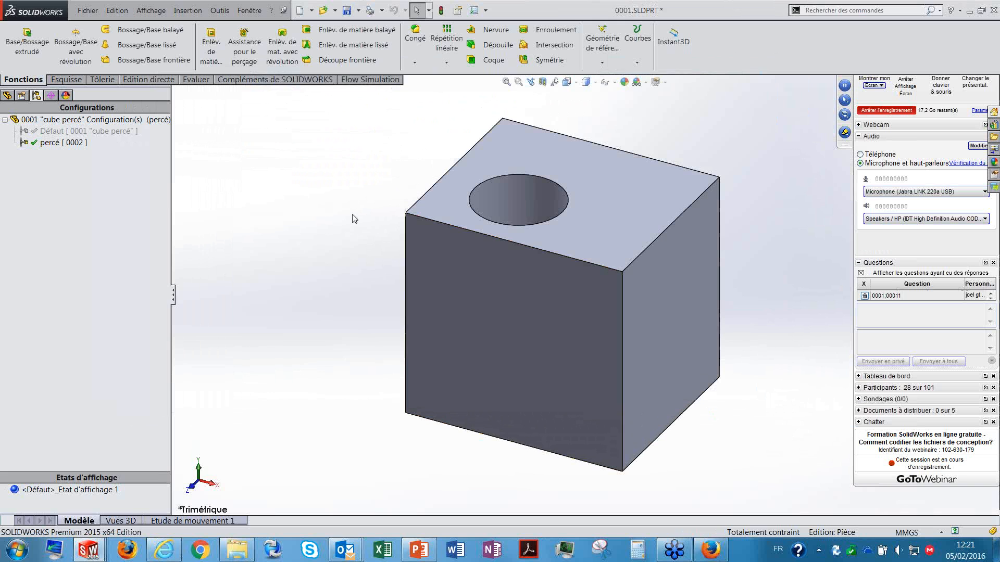
- Review the configuration management slide in PowerPoint, return to the SolidWorks part, and check the webinar's attendee questions
left_click(430, 555)
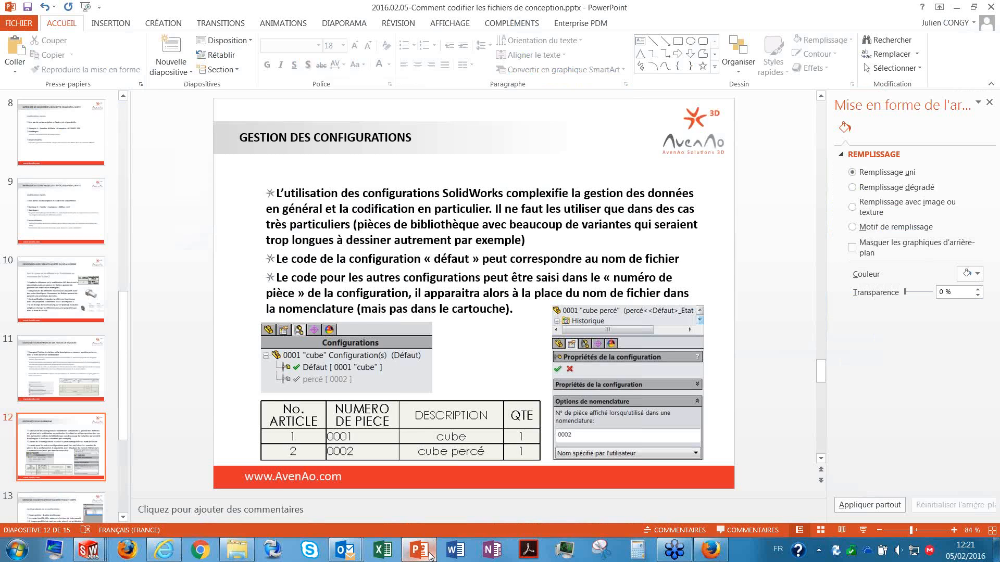
left_click(430, 554)
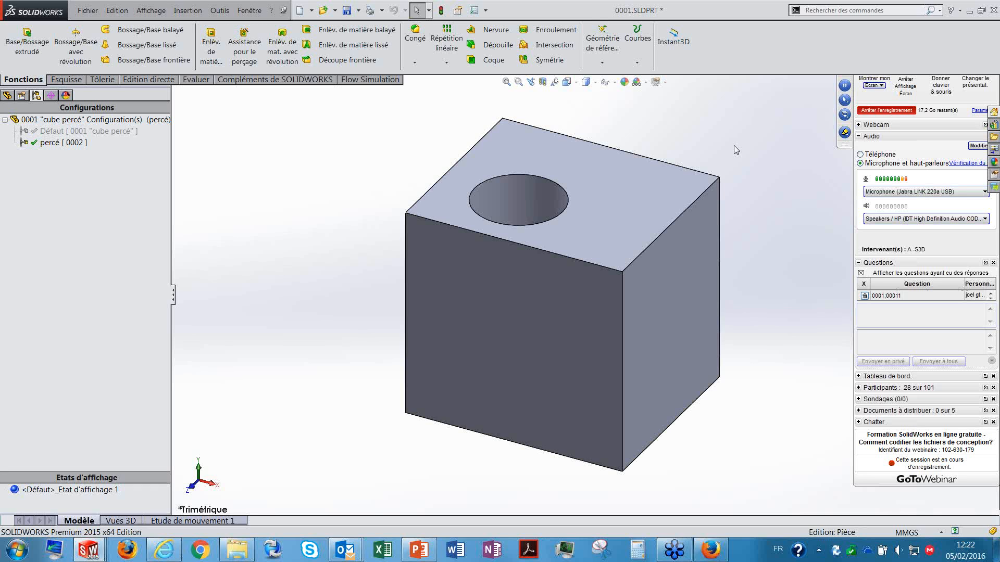
left_click(988, 265)
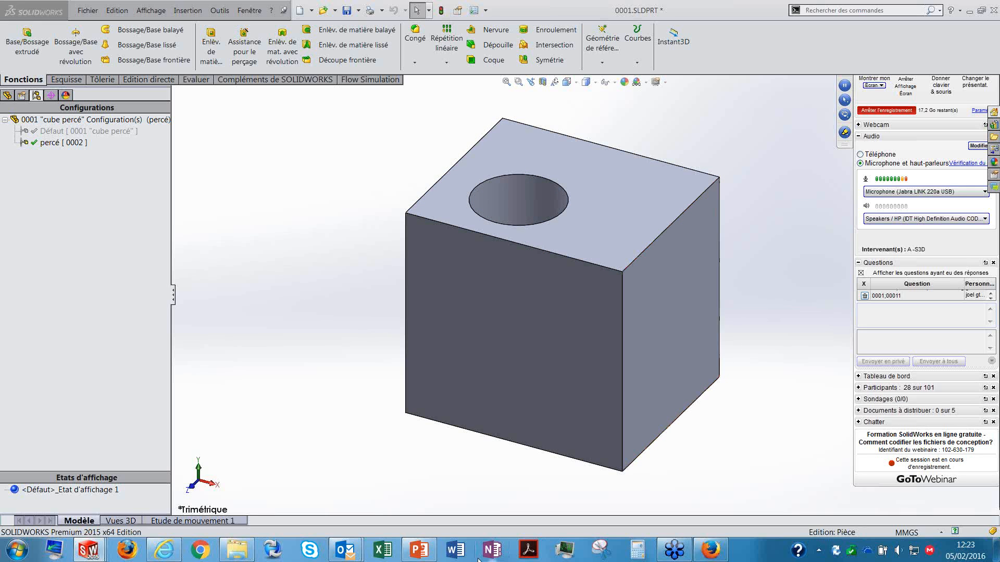
- Switch to PowerPoint, advance to slide 13 on welded and multi-body constructions, and start the slide show from it
left_click(419, 549)
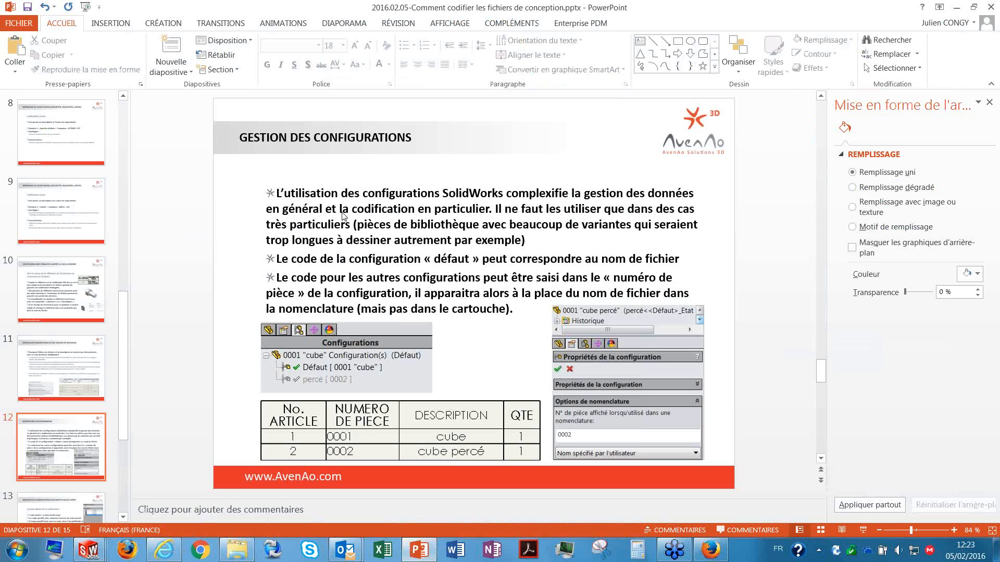
scroll(186, 250, "down", 1)
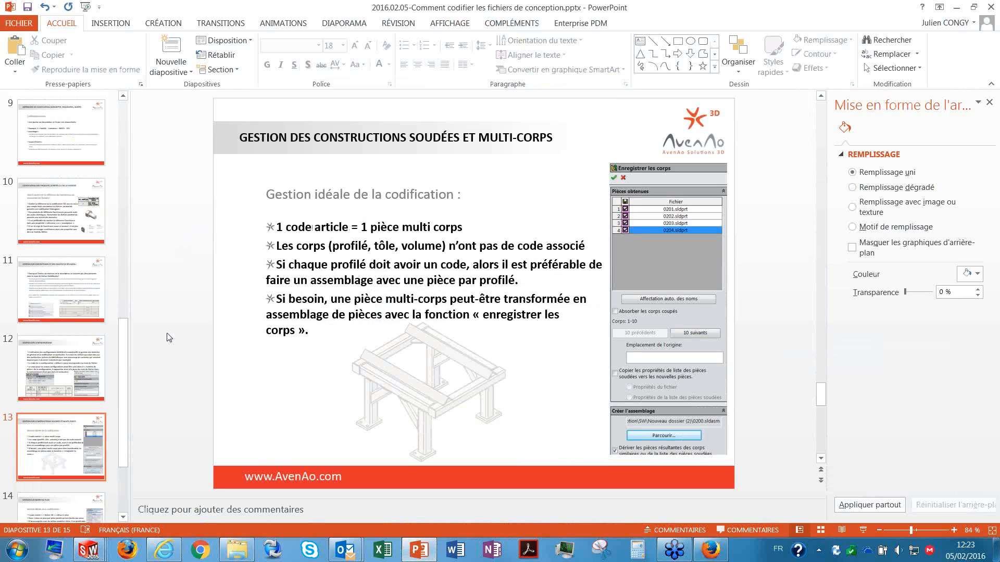
left_click(864, 531)
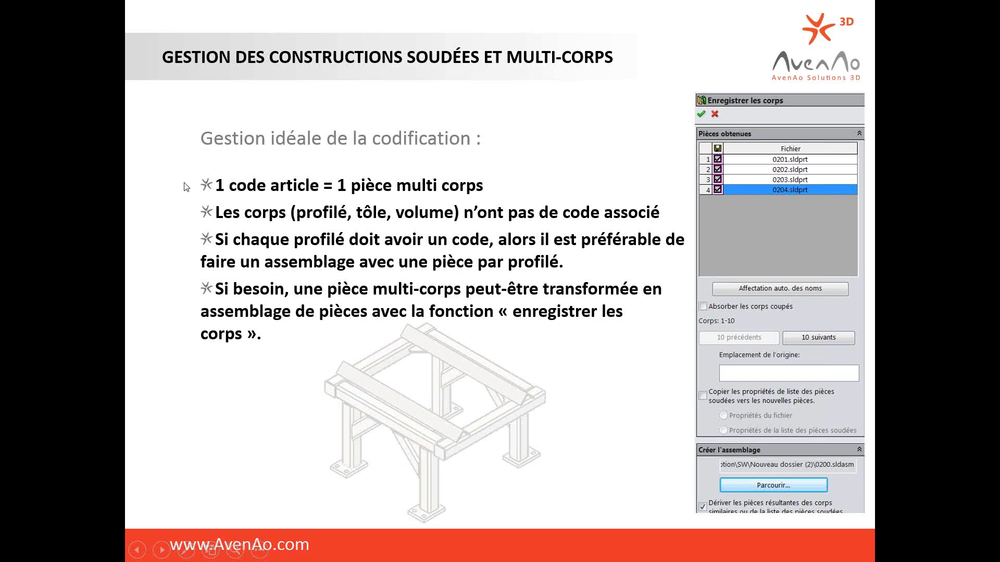
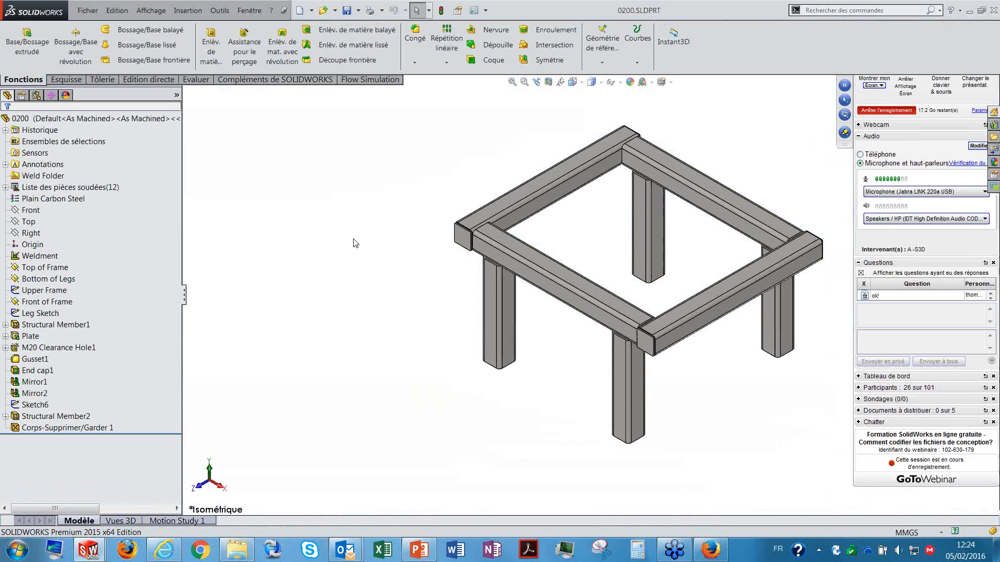
- Expand part 0200's weldment cut list and start the Save Bodies command on it, widening the command's settings area
left_click(5, 188)
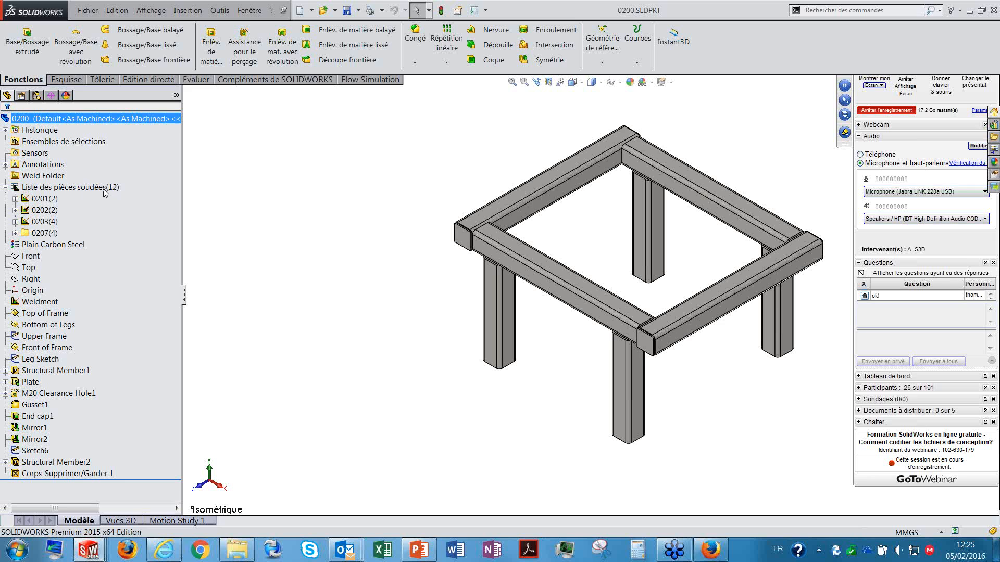
right_click(83, 191)
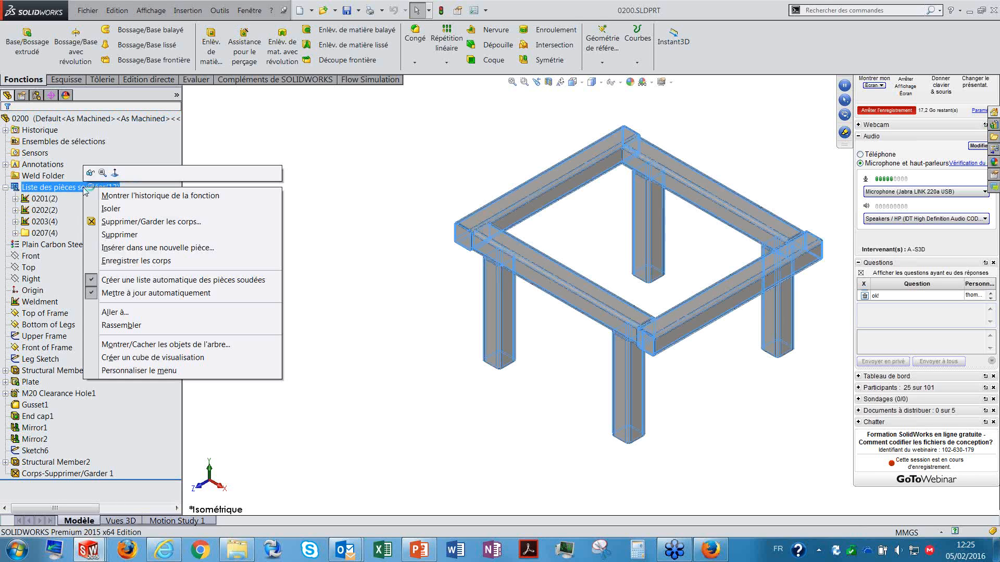
left_click(178, 262)
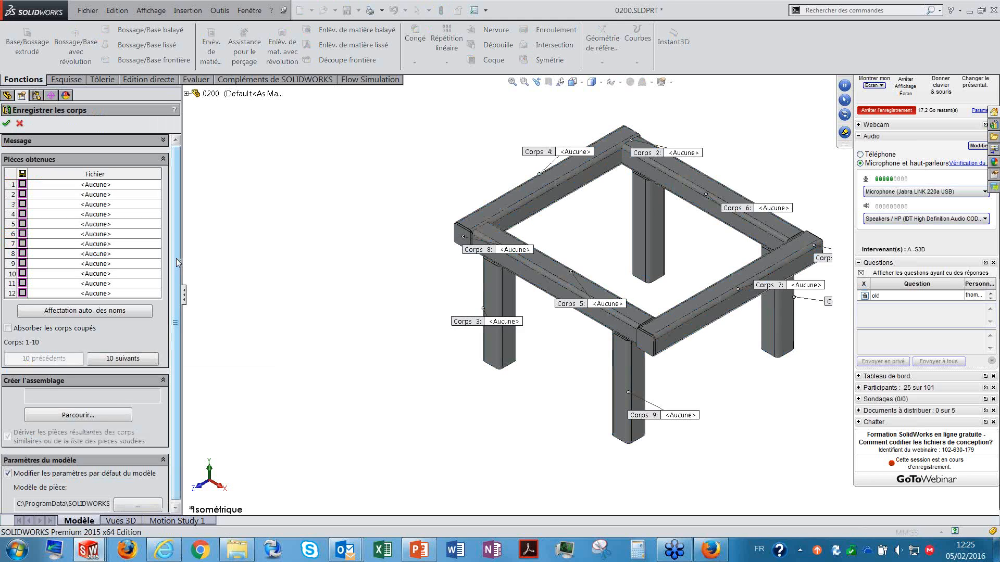
left_click_drag(185, 294, 250, 295)
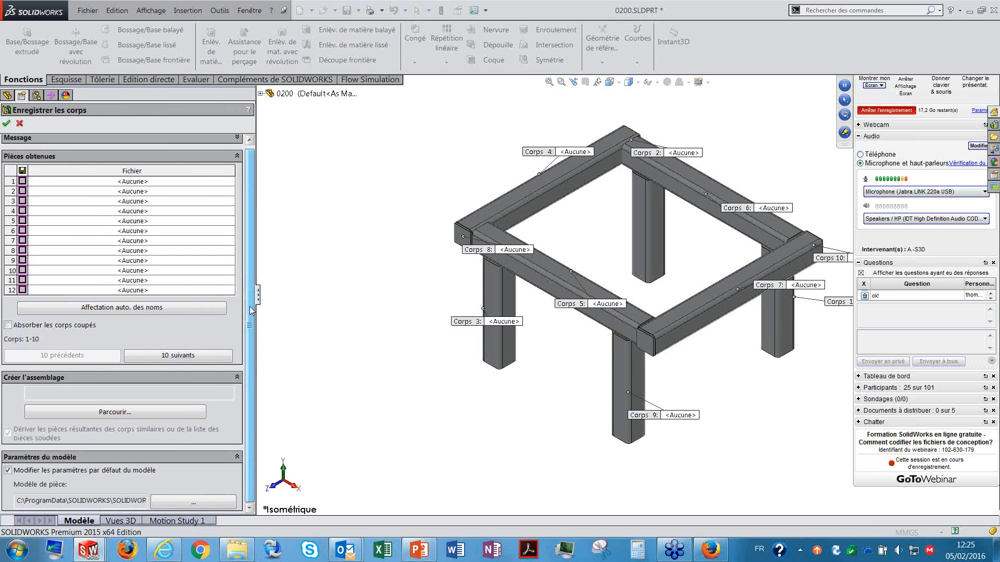
- Set the assembly created from the saved bodies to file 0200 in the Nouveau dossier (3) folder
left_click(125, 414)
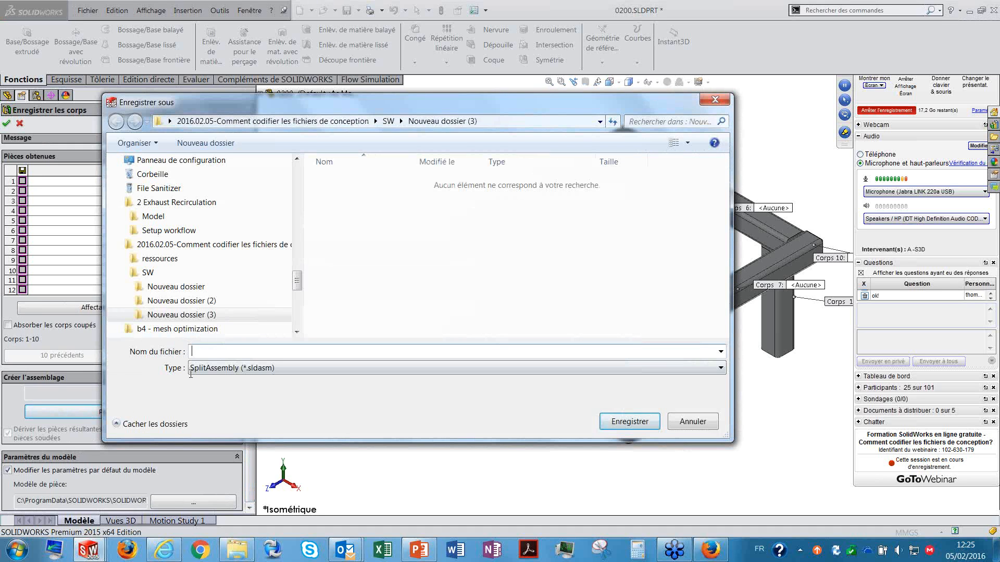
type("02")
left_click(629, 422)
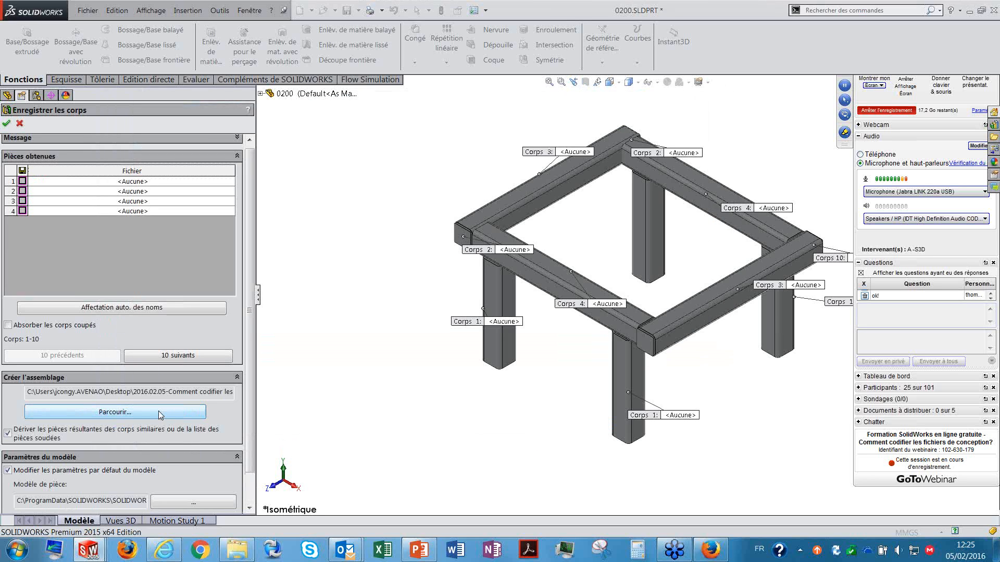
- Set the output assembly's destination to the Nouveau dossier (2) folder with the file name 0200
left_click_drag(160, 392, 277, 393)
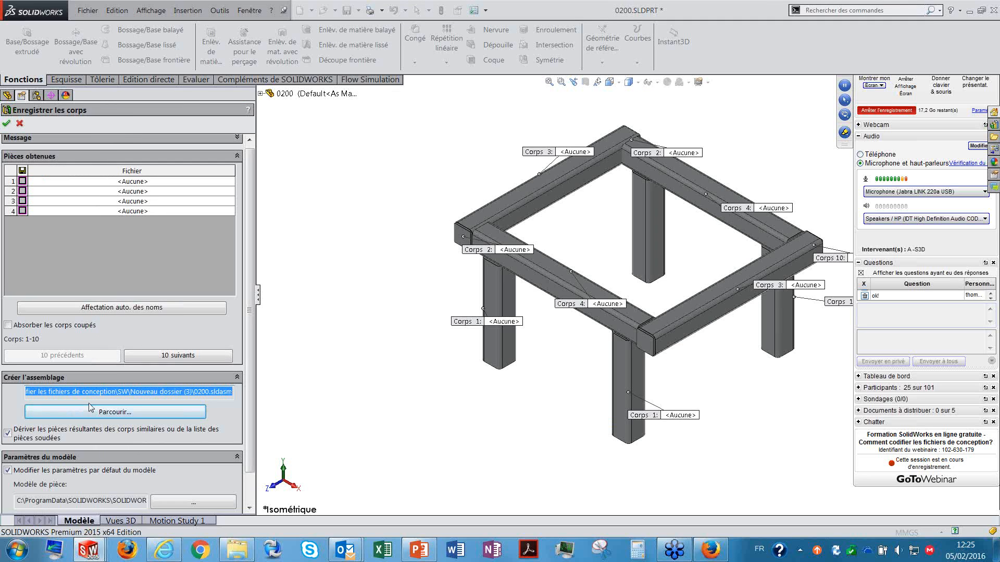
left_click(159, 413)
left_click(193, 302)
left_click(224, 352)
type("0200")
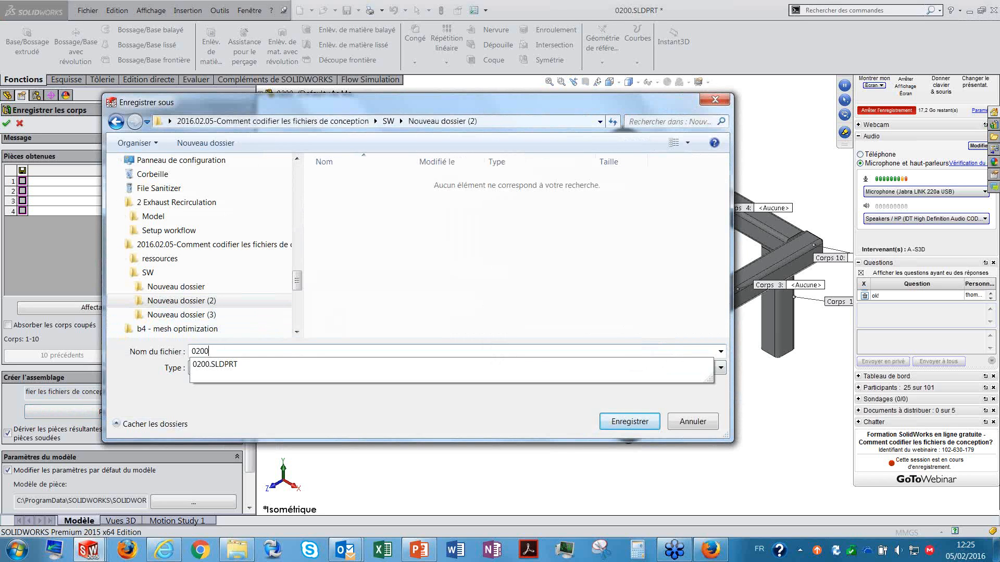
left_click(620, 422)
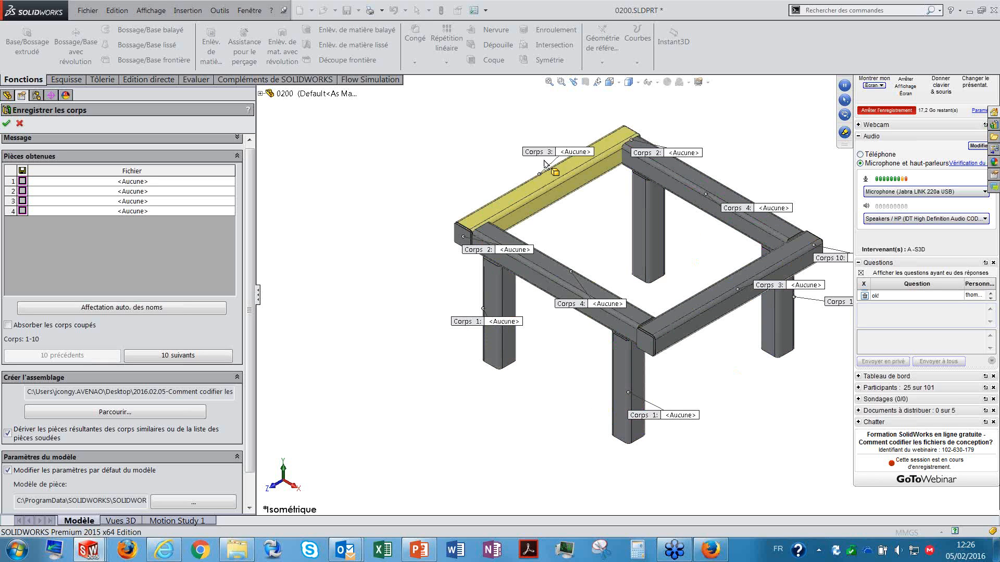
- Assign the file name 0201 to the leg bodies and 0202 to the end cap bodies in the resulting parts list
left_click(137, 185)
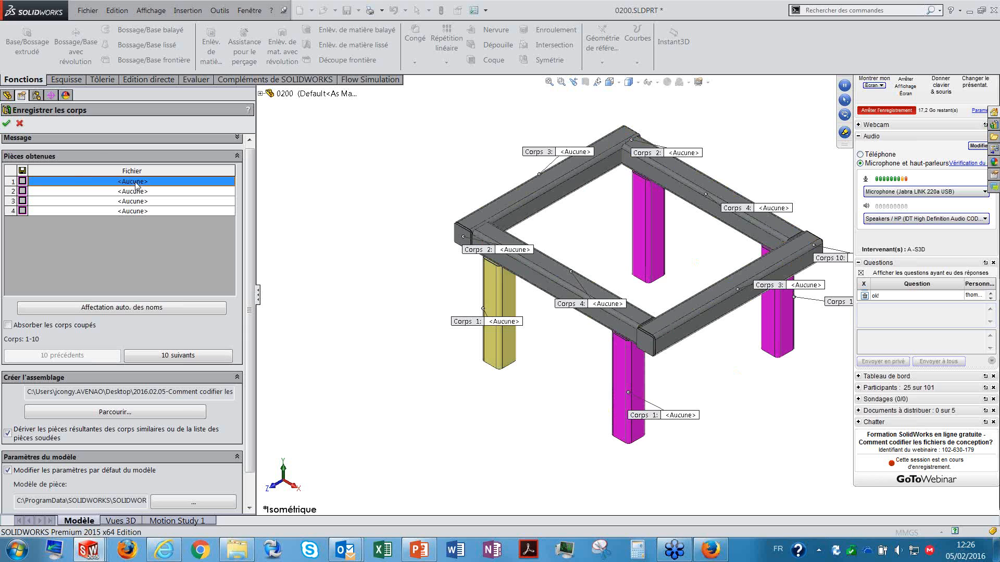
double_click(137, 185)
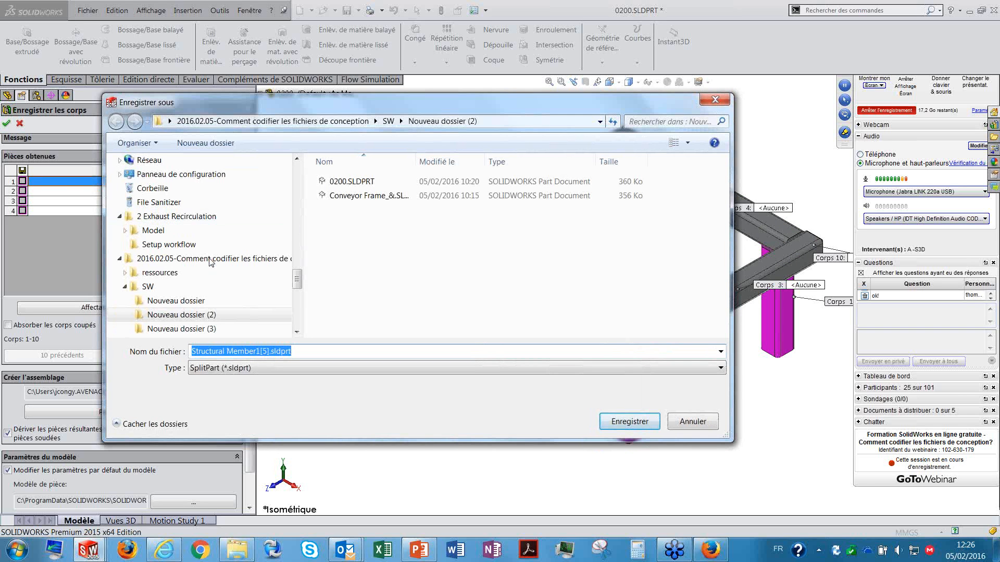
type("0201")
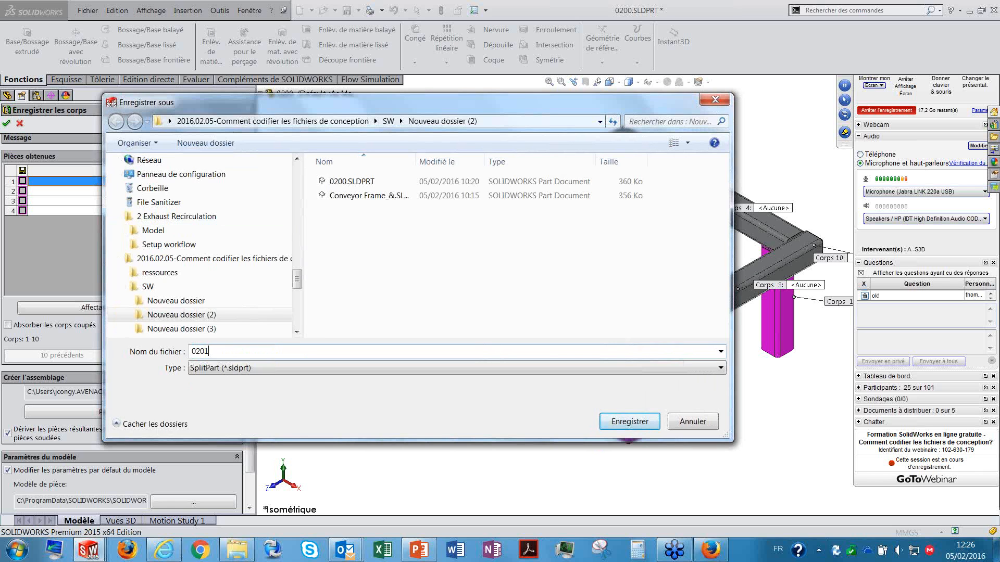
left_click(629, 421)
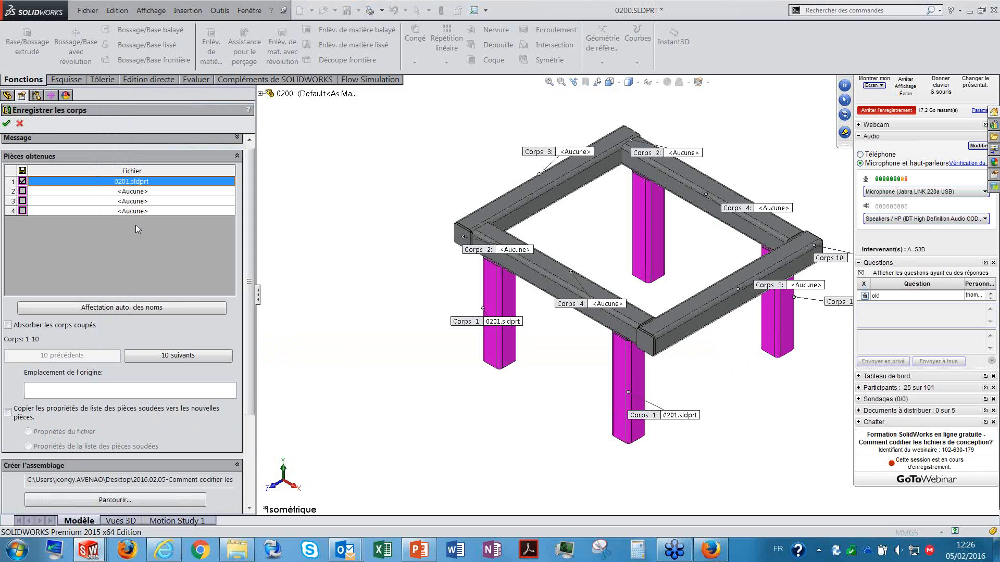
double_click(142, 192)
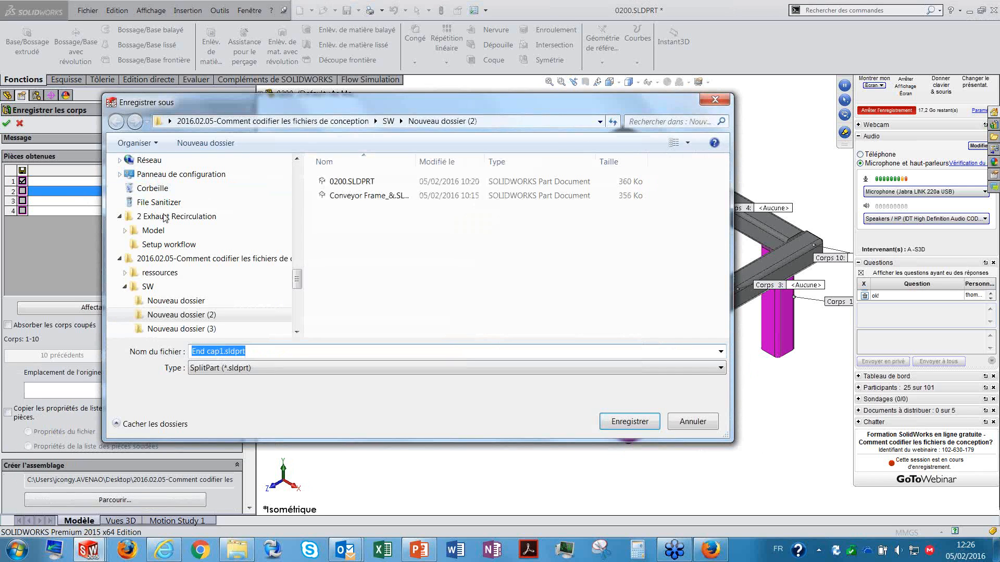
type("0202")
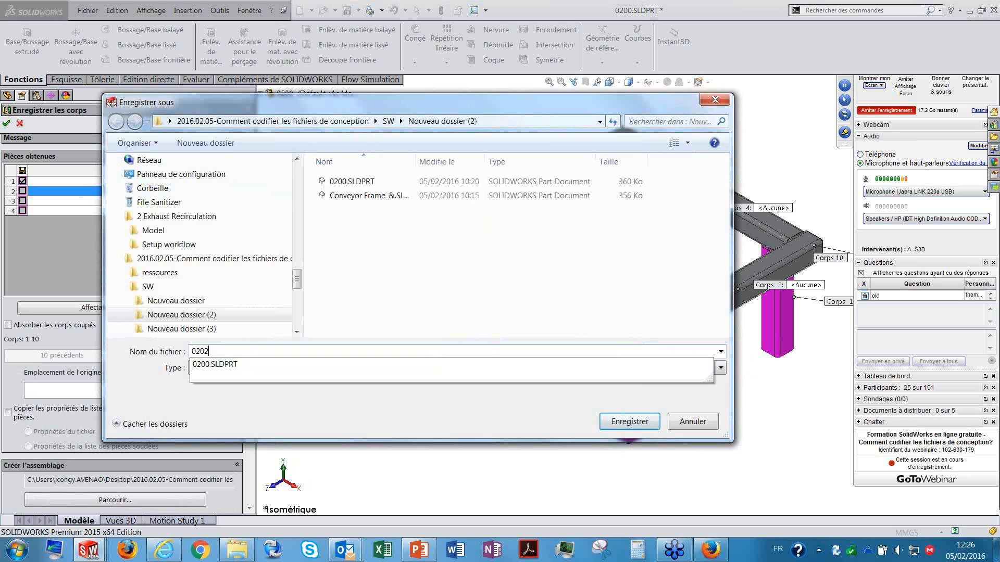
left_click(629, 420)
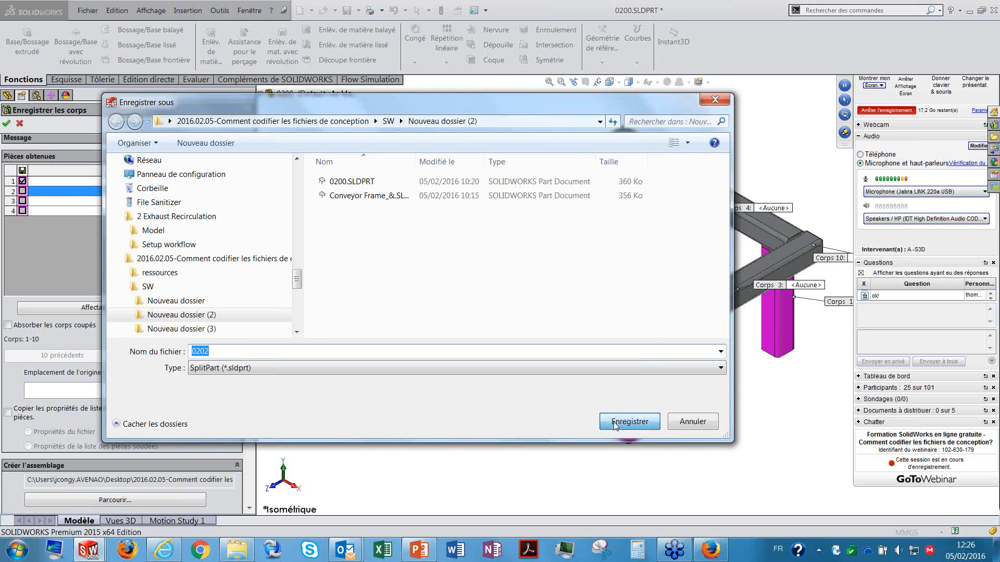
- Assign the file name 0203 to the third body group and 0204 to the fourth in the resulting parts list
left_click(134, 202)
double_click(135, 203)
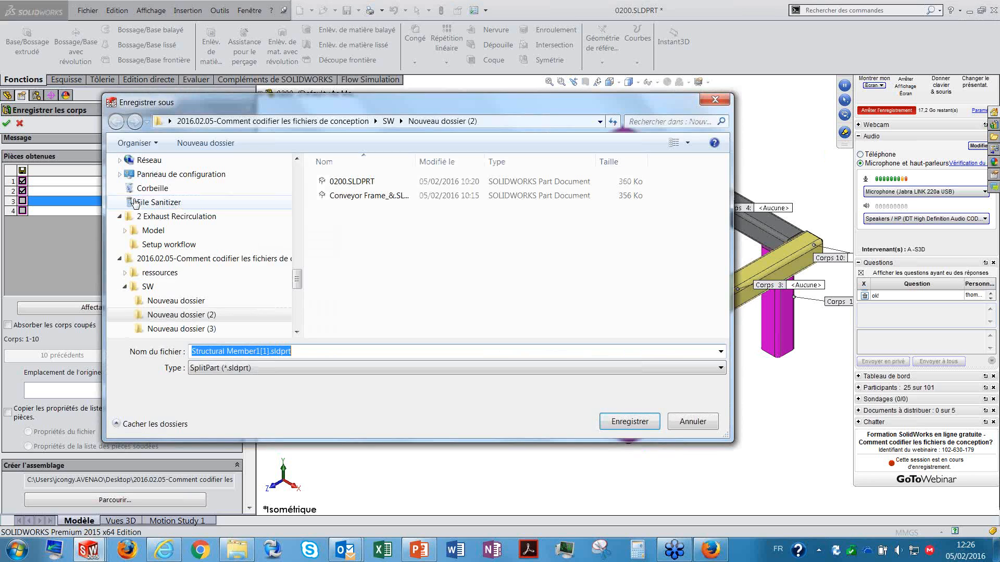
type("0203")
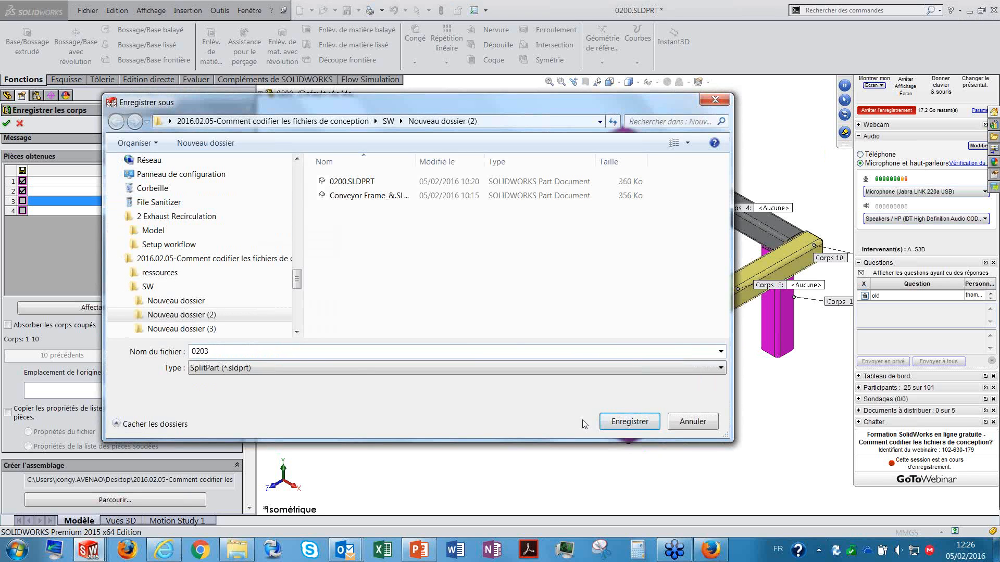
left_click(614, 421)
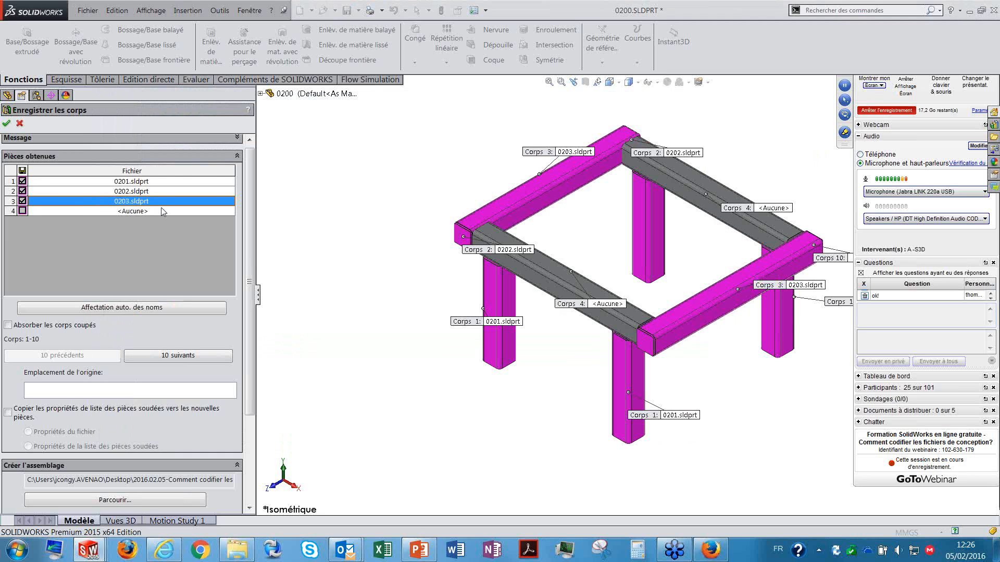
double_click(129, 211)
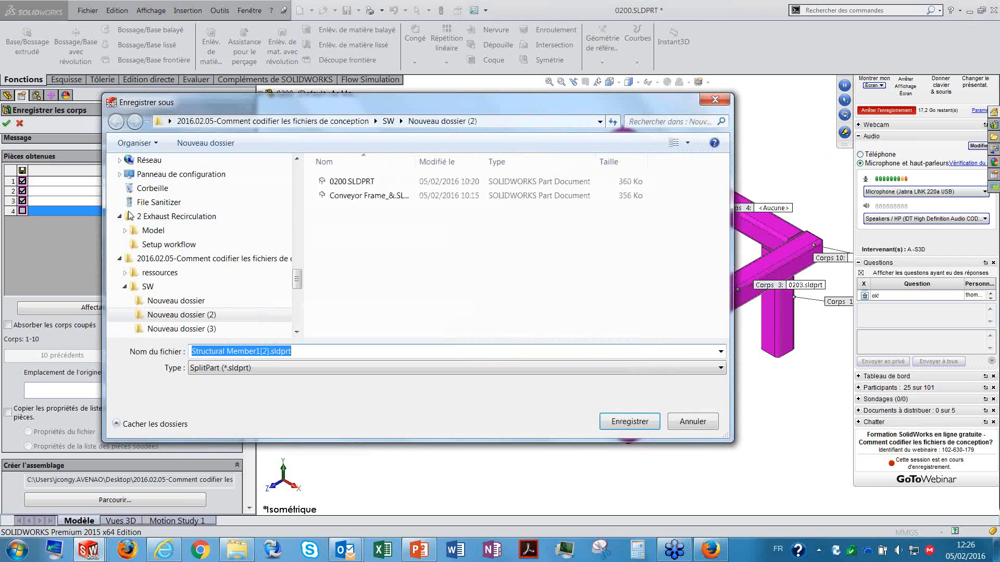
type("02")
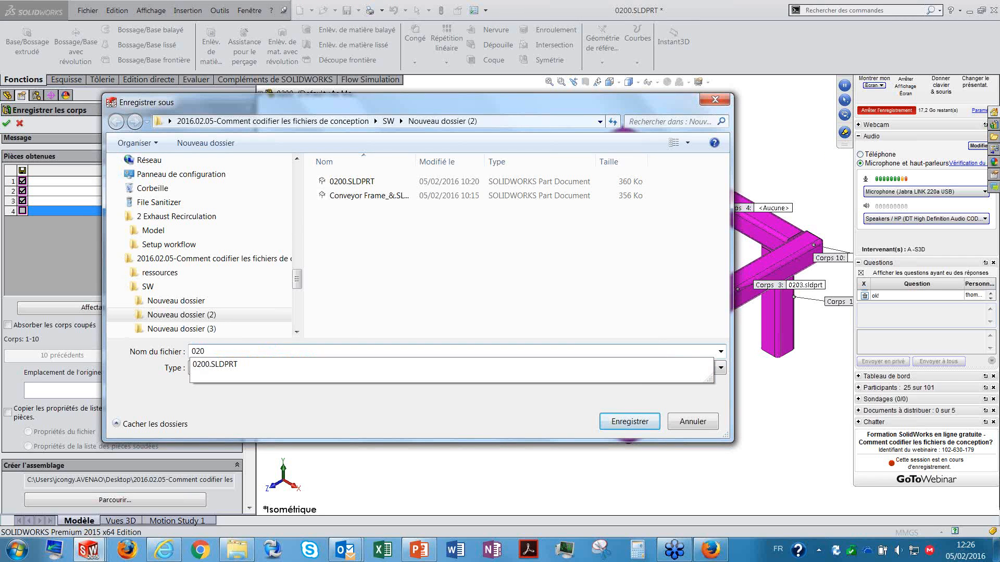
type("04")
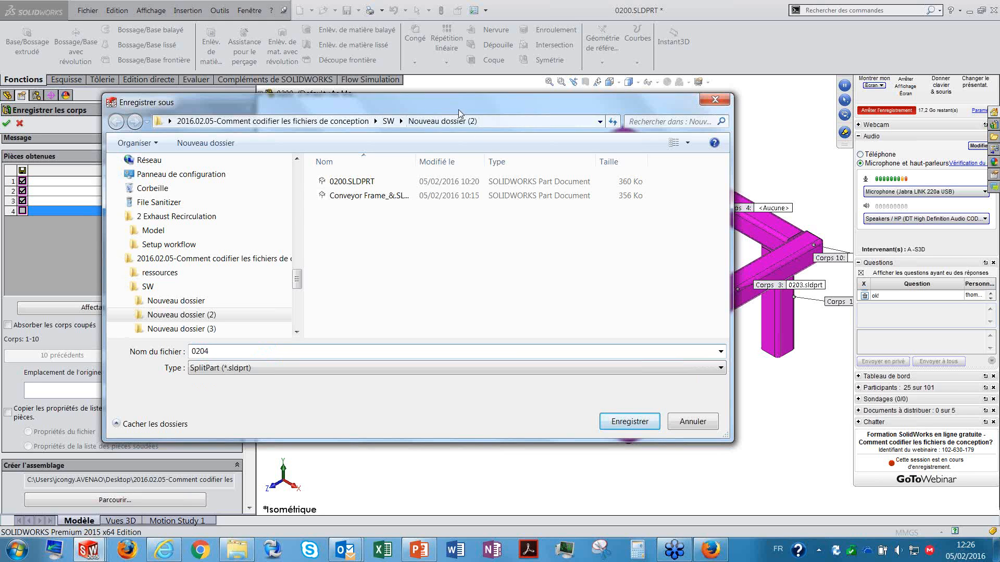
left_click(620, 427)
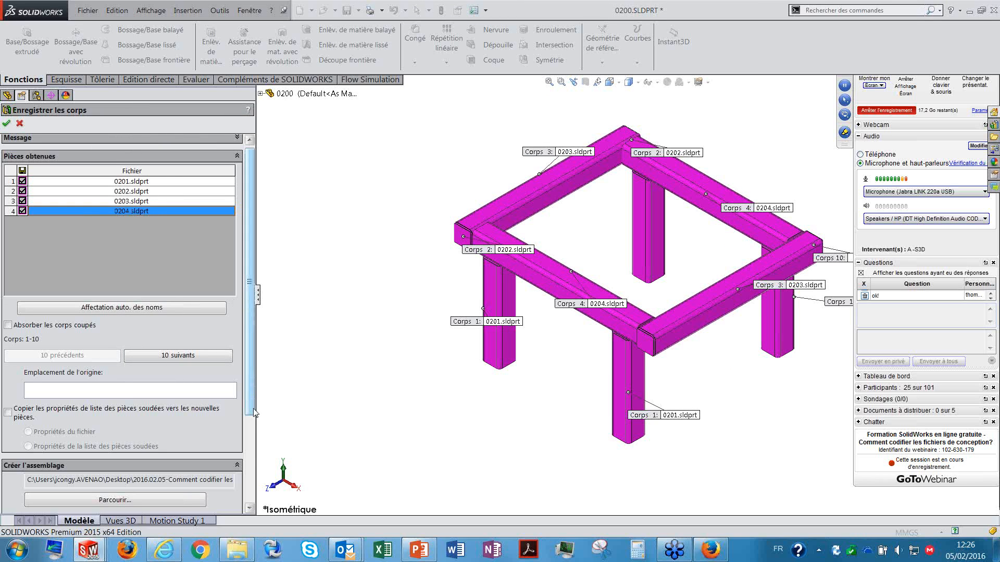
- Complete Save Bodies, rebuilding and saving the generated assembly, and save the source part 0200
left_click_drag(250, 398, 264, 317)
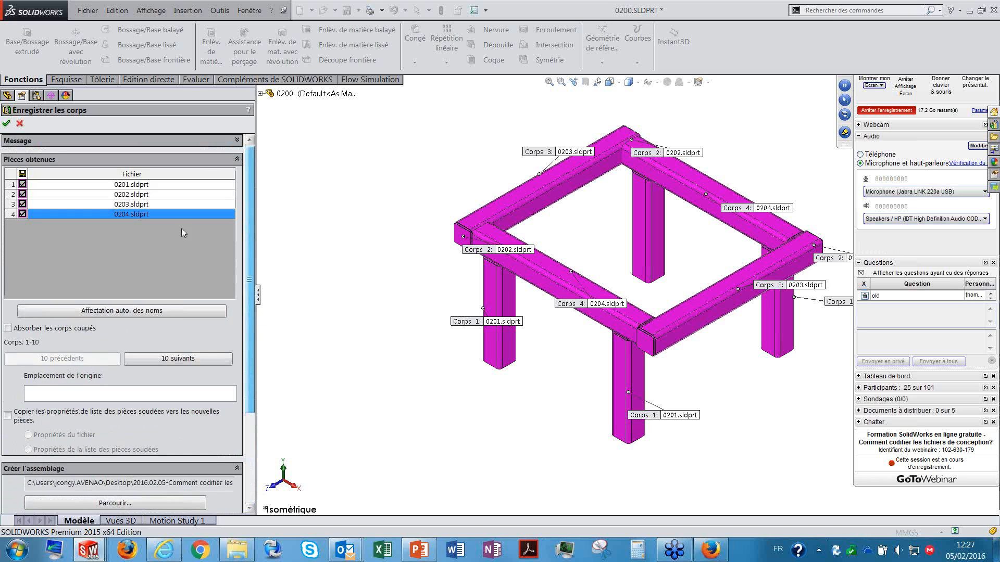
left_click(6, 124)
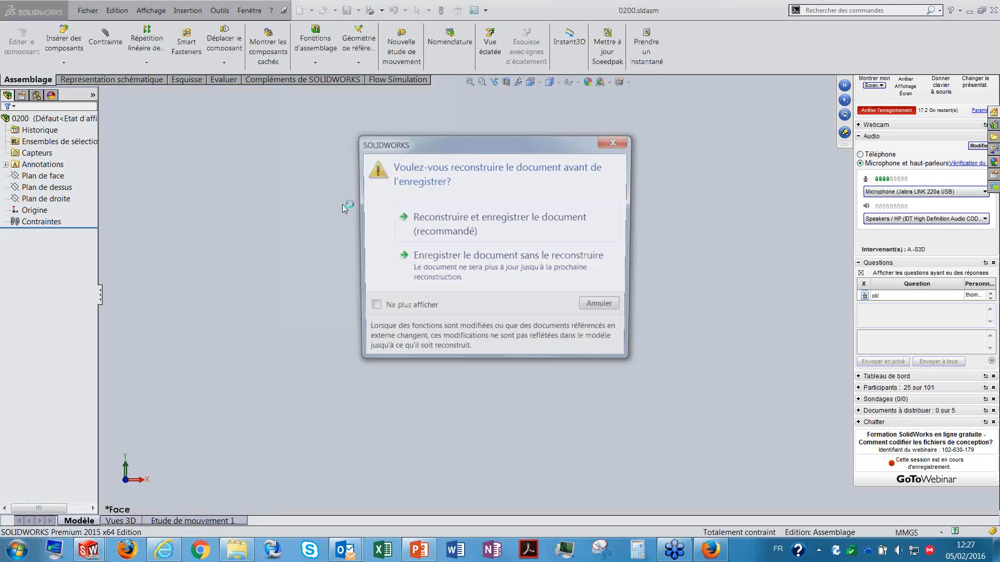
left_click(467, 217)
left_click(492, 131)
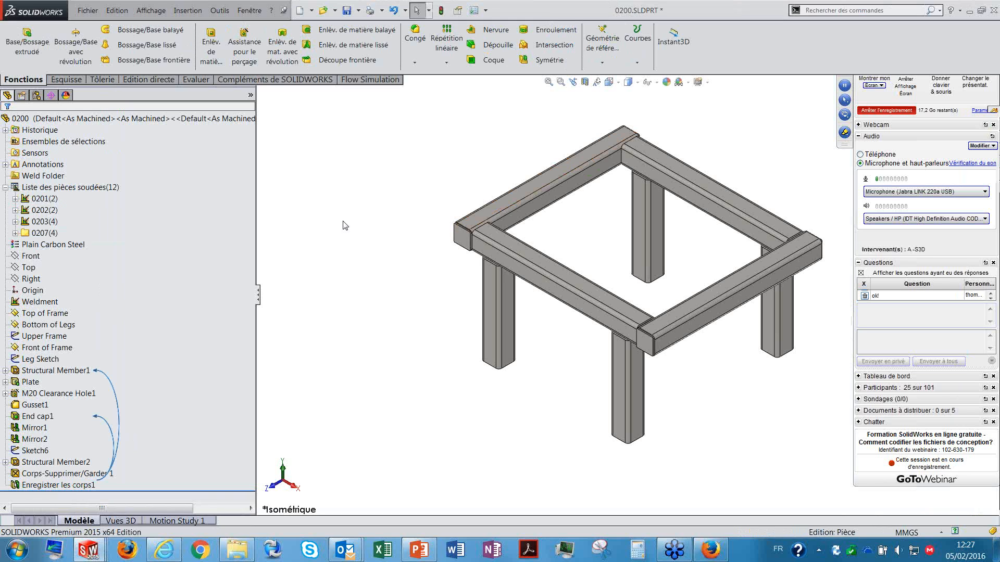
left_click(347, 12)
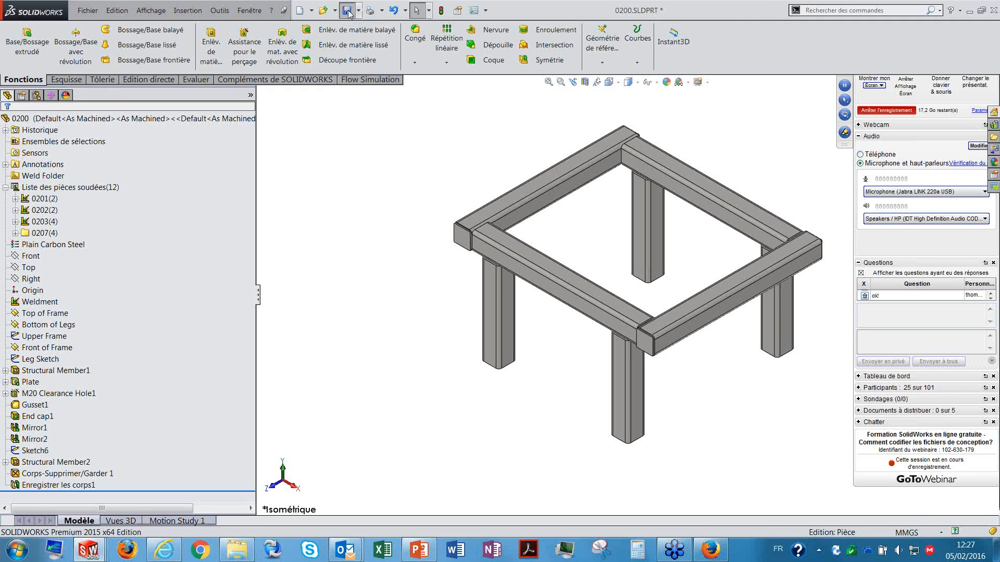
- Switch to the 0200.sldasm assembly and display the whole table frame in isometric view
left_click(250, 11)
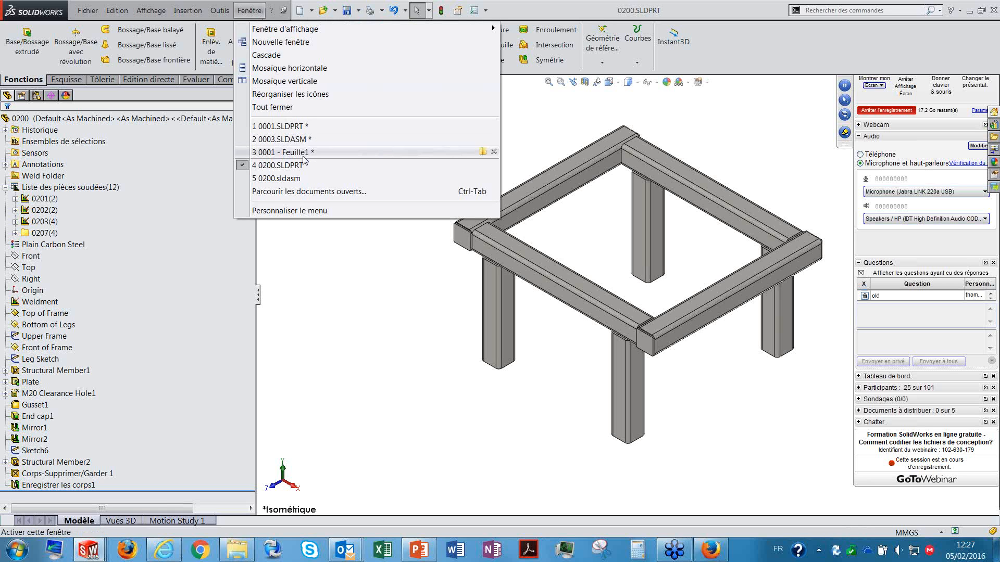
left_click(284, 179)
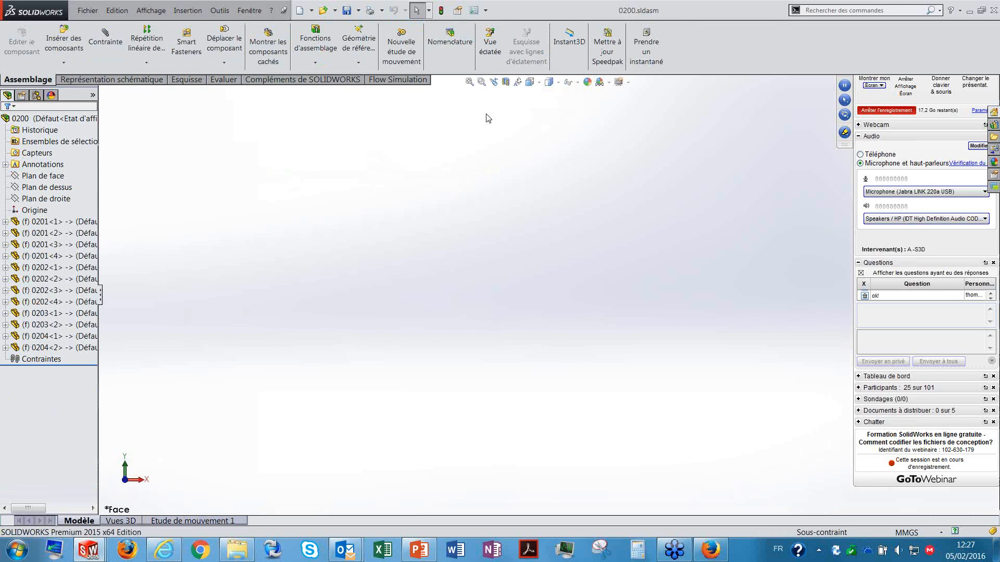
left_click(469, 82)
left_click(529, 82)
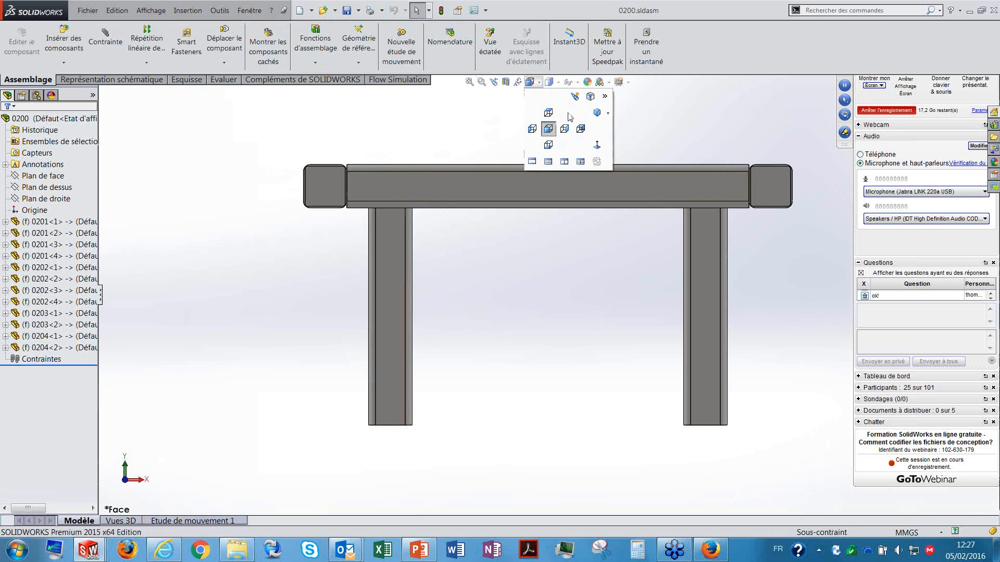
left_click(599, 112)
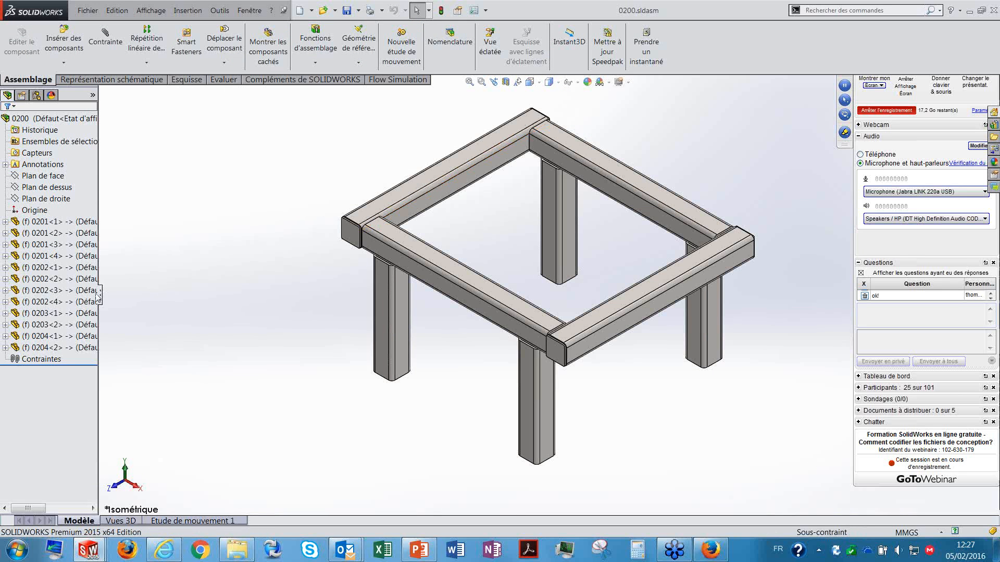
- Examine the assembly's component instances in a widened feature tree, highlighting the 0201 legs one after another
left_click_drag(101, 299, 146, 303)
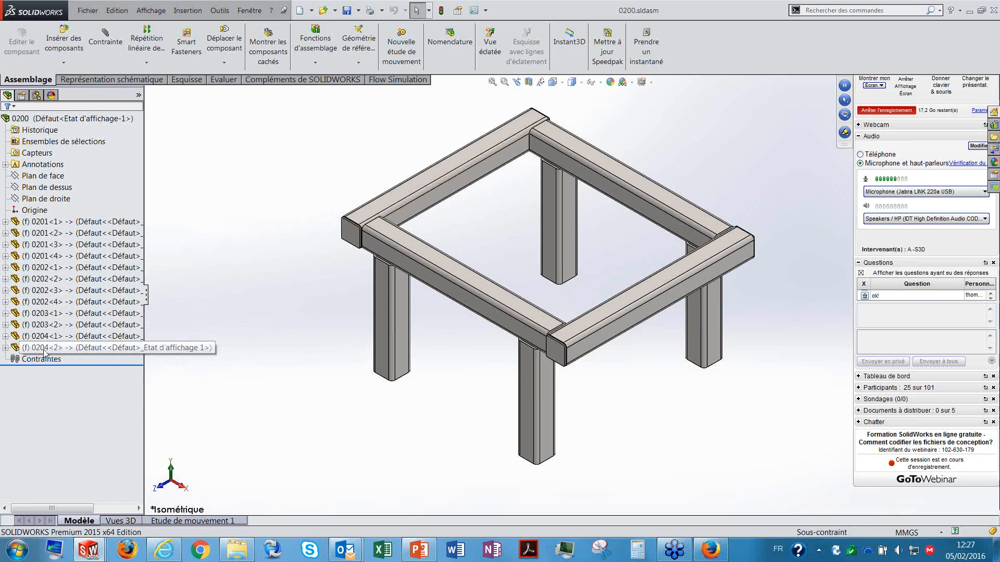
left_click(57, 233)
left_click(59, 245)
left_click(59, 258)
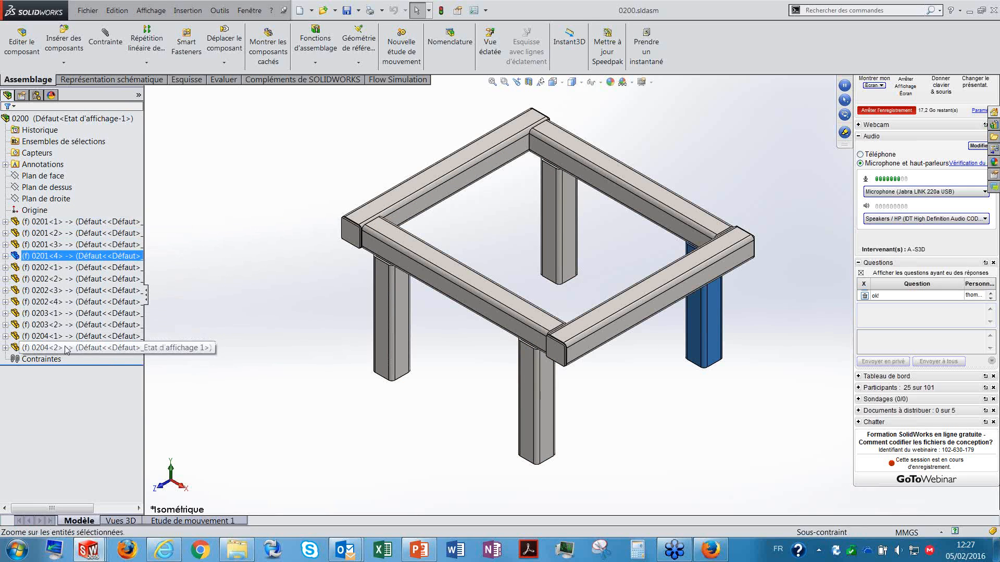
left_click(239, 172)
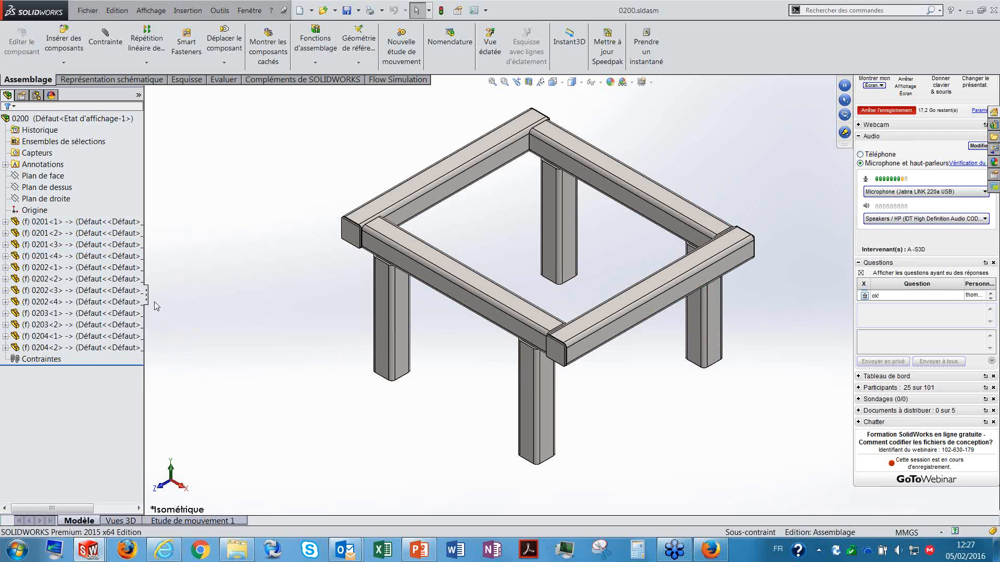
left_click_drag(148, 299, 224, 301)
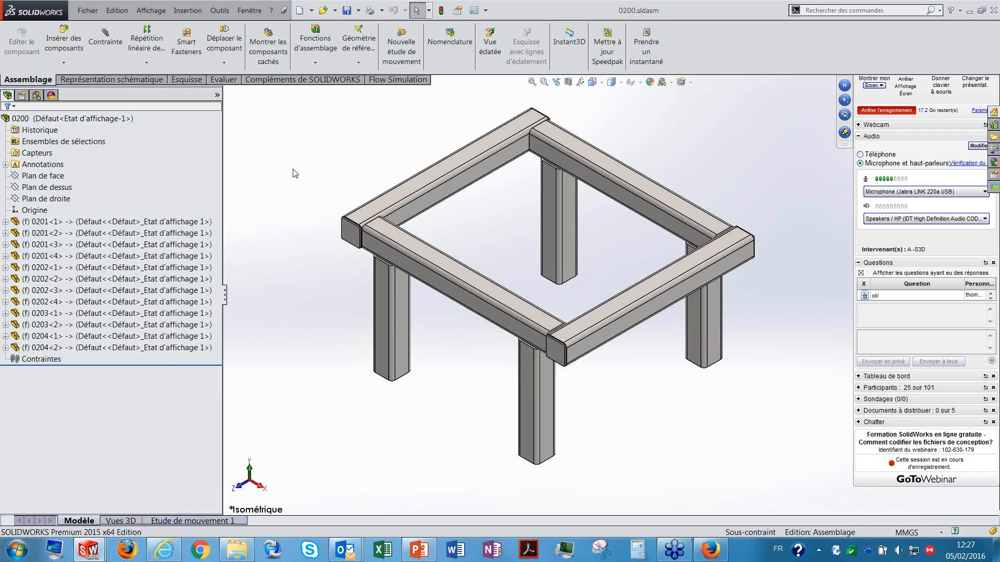
- Restore down the modelling window and close the 0200.sldasm assembly, revealing its project folder
double_click(746, 15)
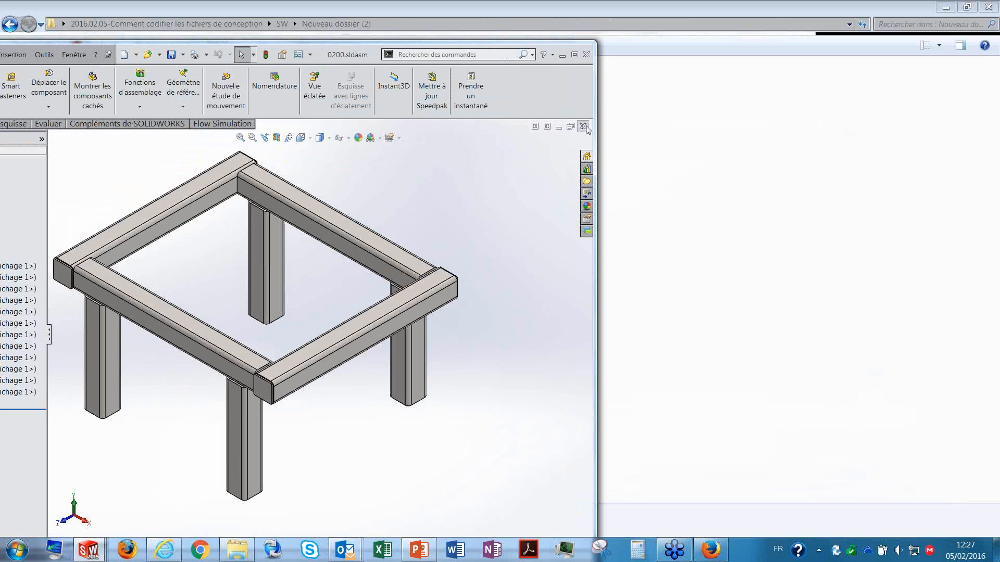
left_click(583, 126)
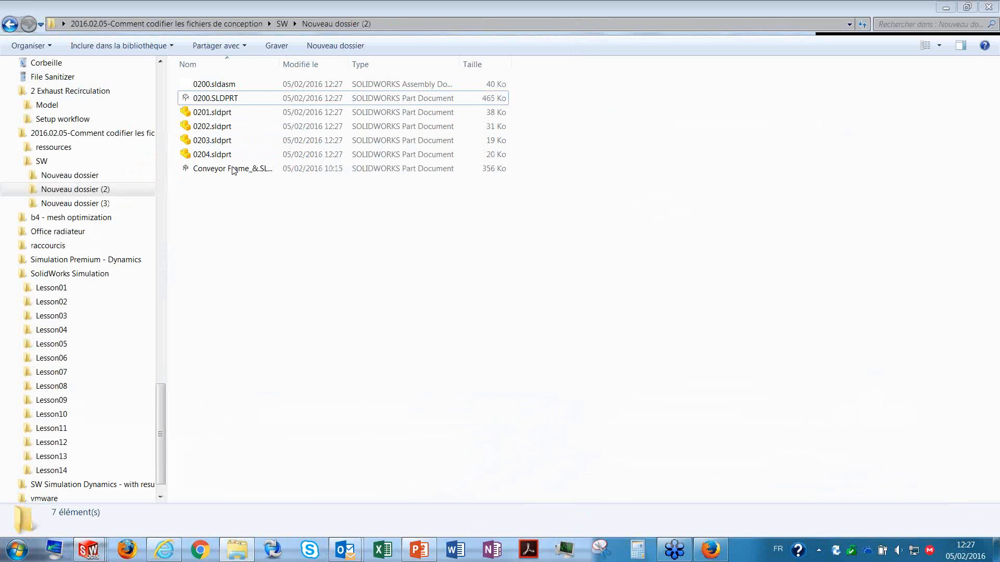
- Review the files generated in the Nouveau dossier (2) folder, highlighting 0200.sldasm and the parts 0201 to 0204 one after another
left_click(214, 88)
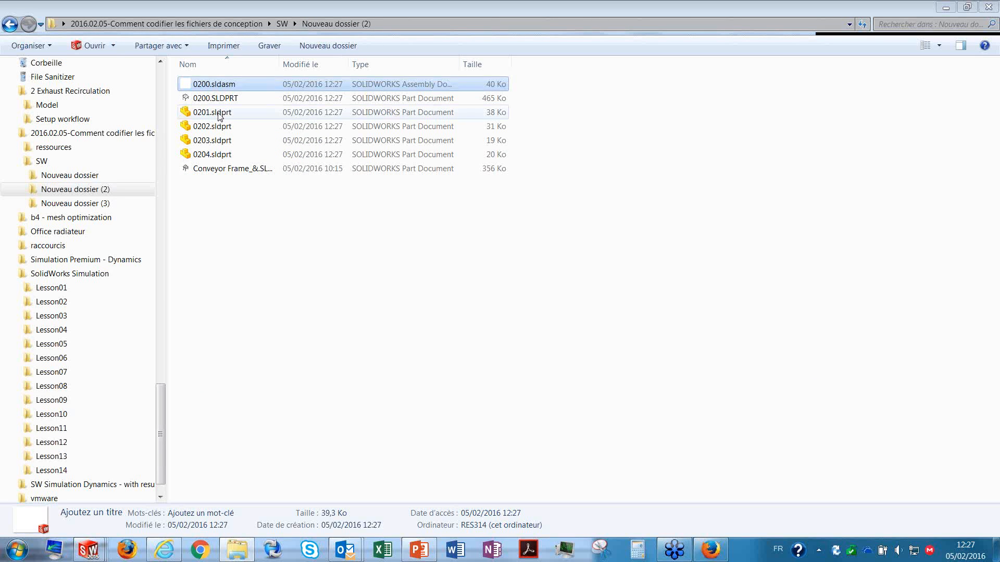
left_click(219, 116)
left_click(219, 127)
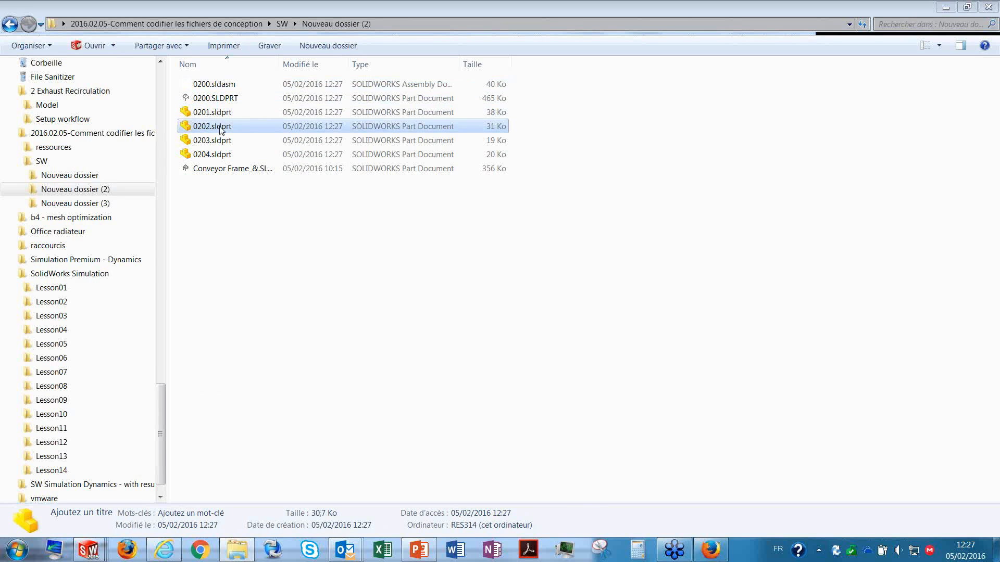
left_click(222, 141)
left_click(223, 156)
left_click(264, 248)
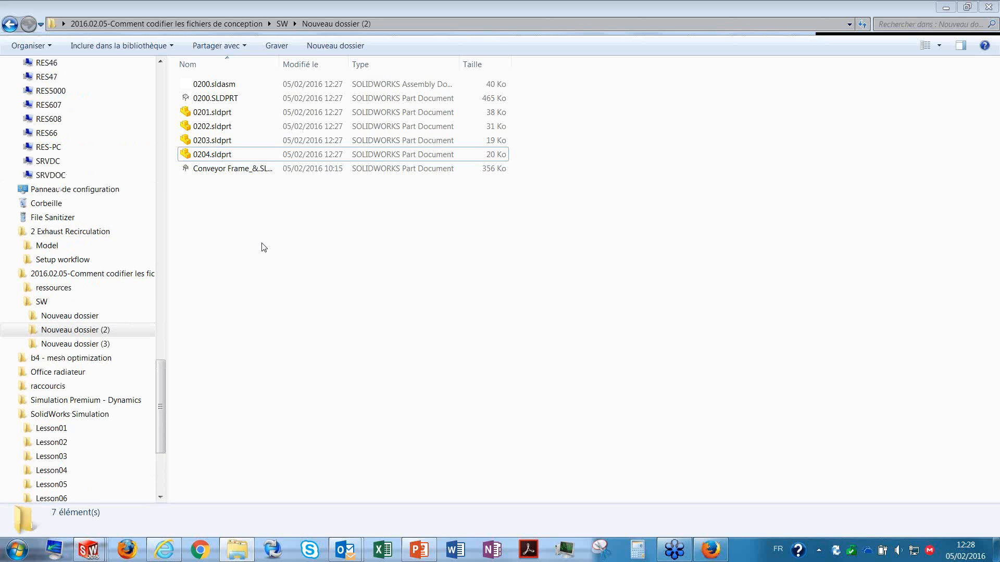
- Switch to the PowerPoint presentation at the slide on managing welded and multi-body constructions
left_click(985, 263)
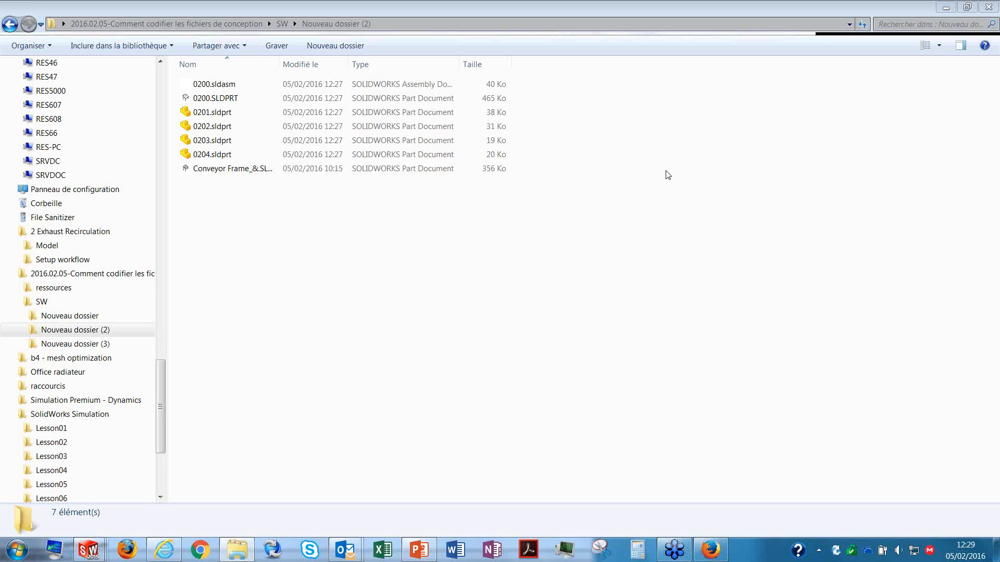
left_click(407, 556)
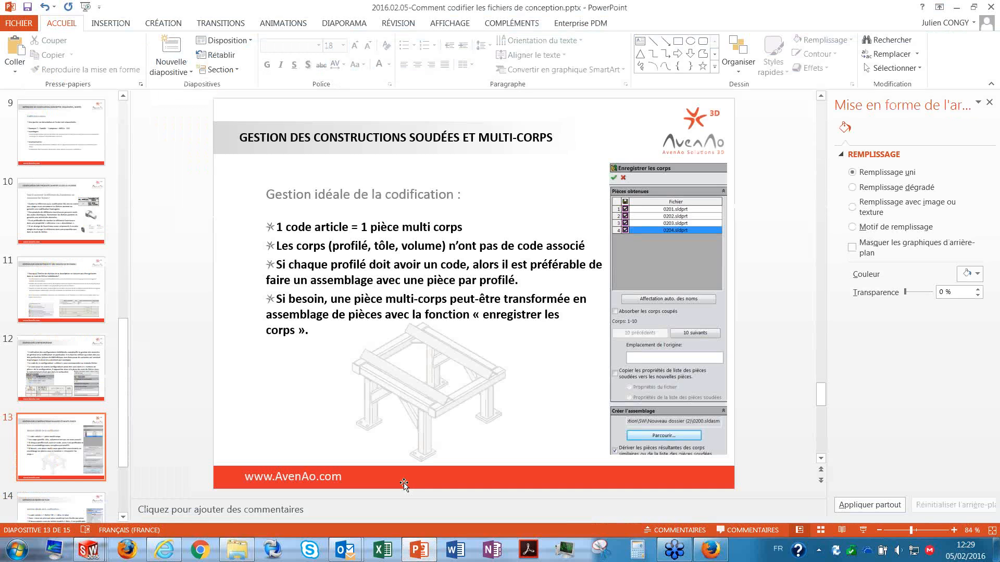